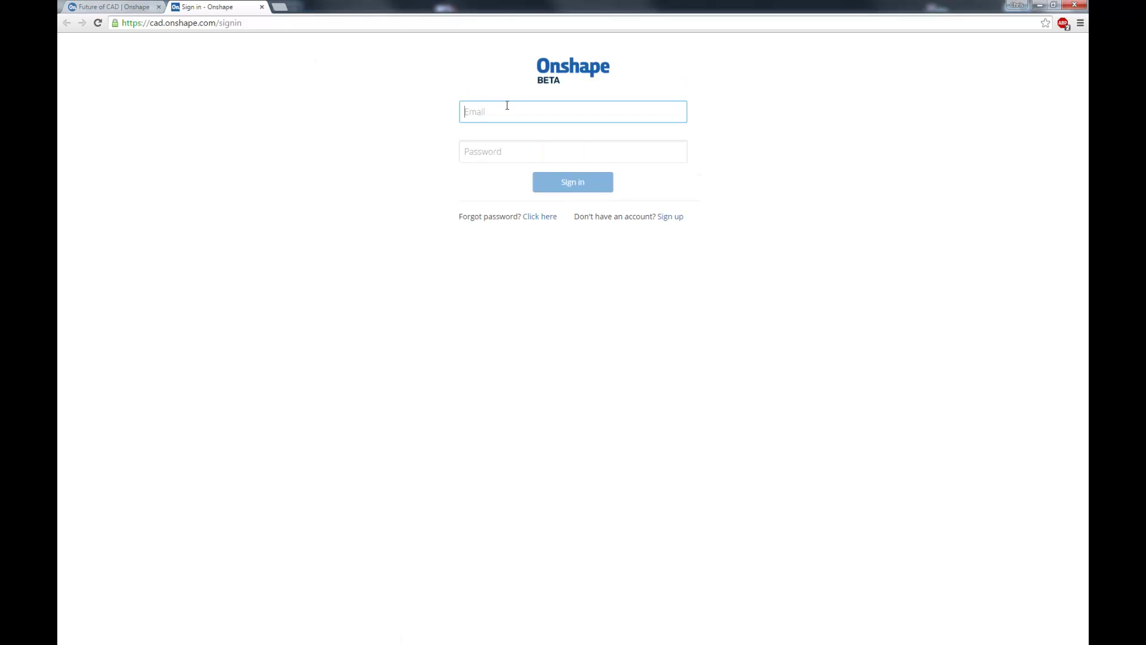
- Sign in using the saved email address and the account password
click(507, 106)
key(Down)
key(Return)
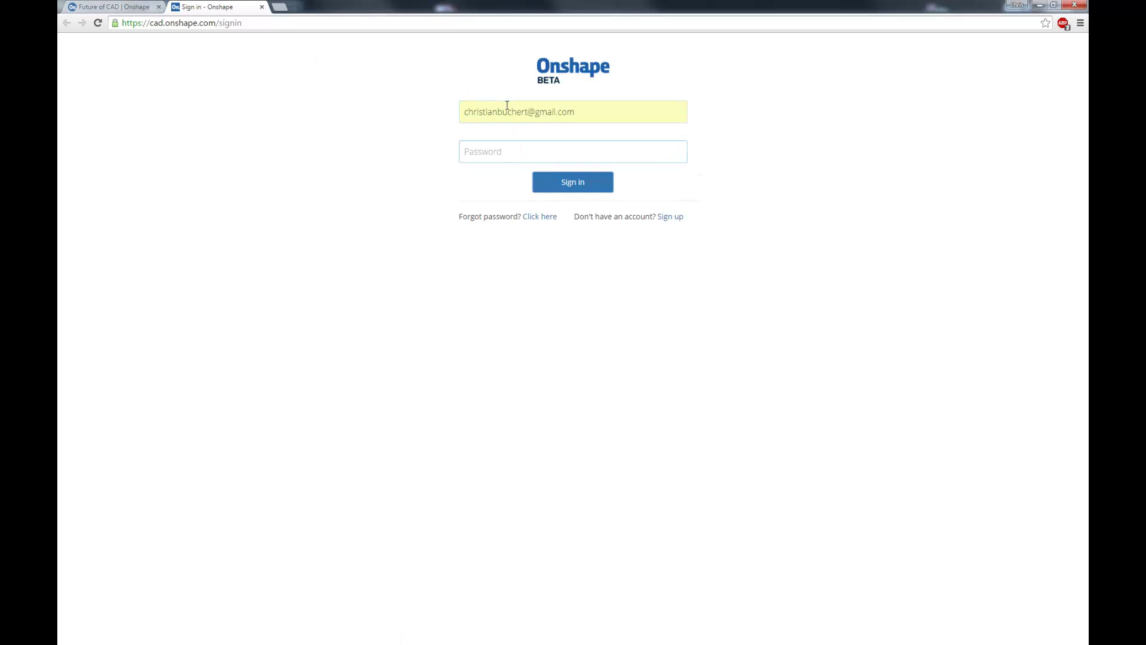
key(Tab)
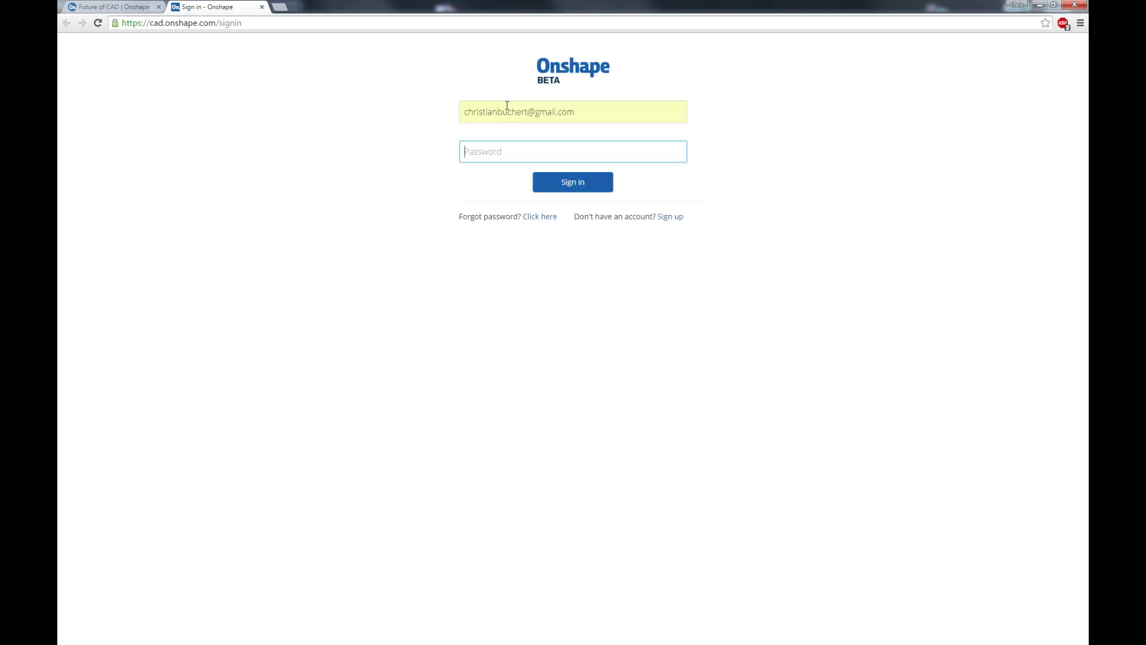
text(****)
key(Return)
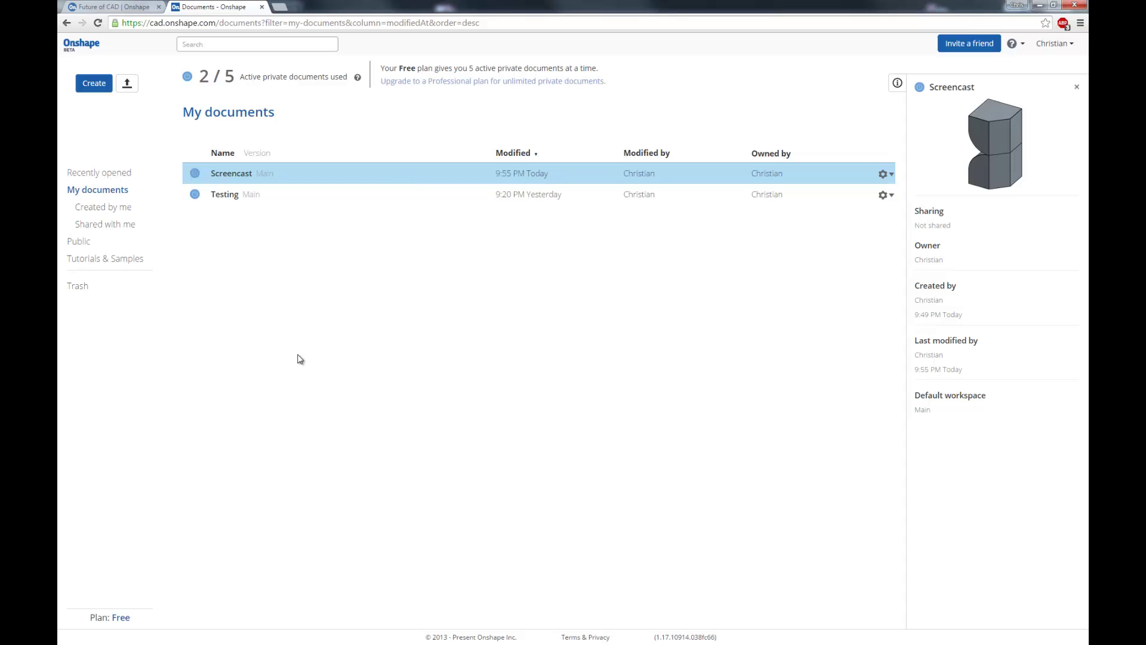
- After cancelling trial Create and Upload attempts, create a new document named 'testing 2'
click(94, 83)
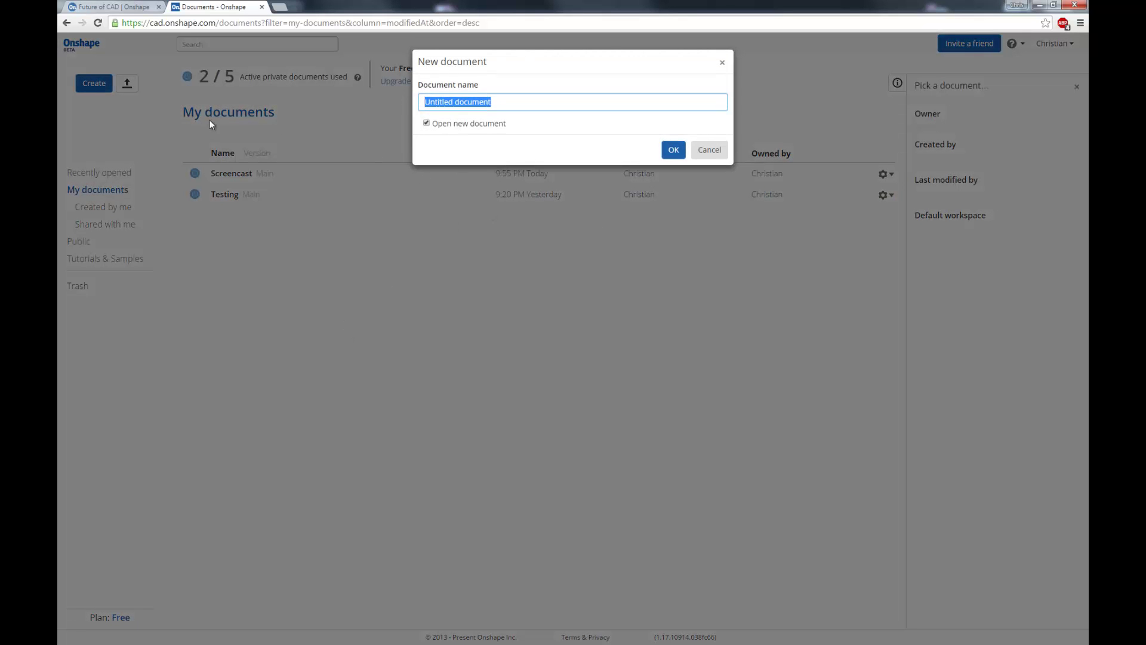
key(Escape)
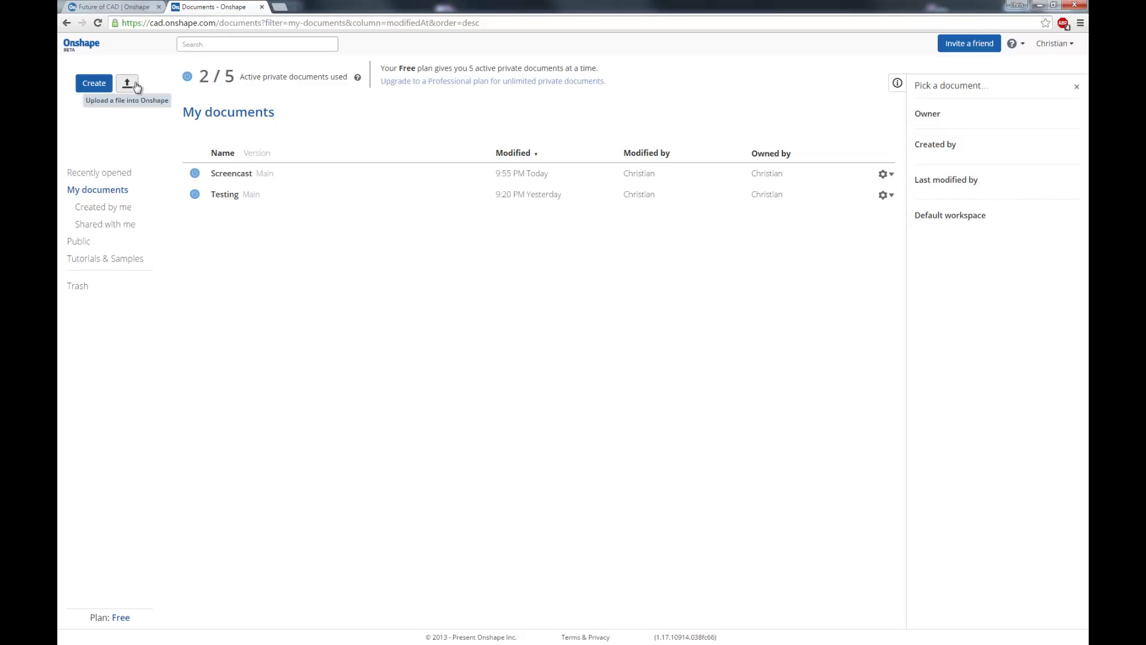
click(135, 86)
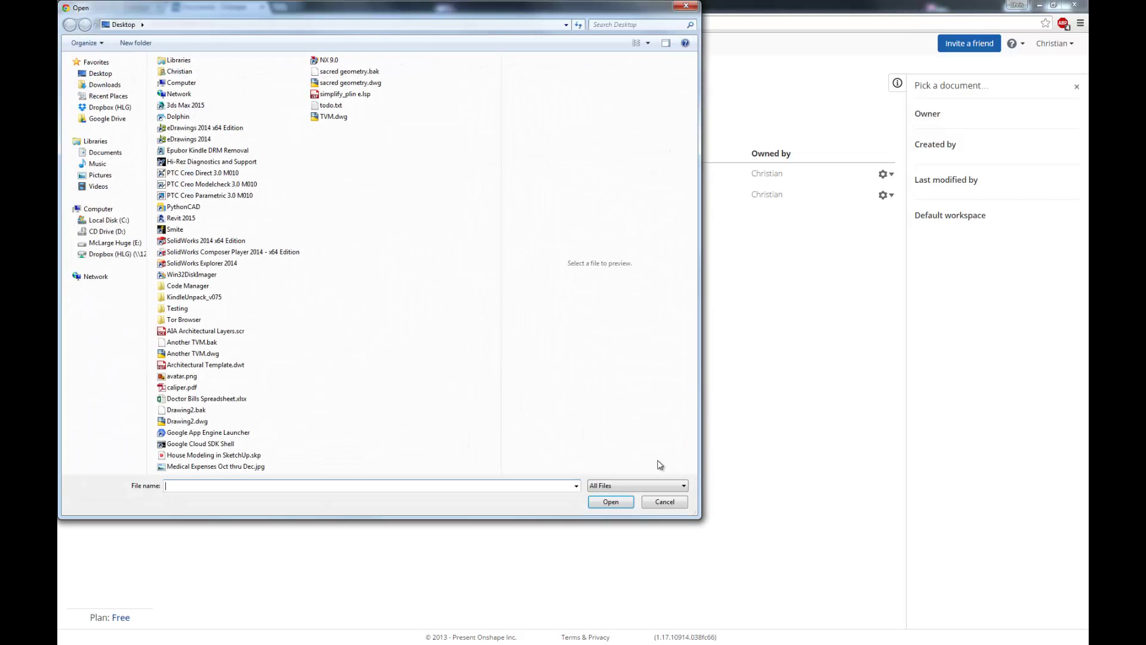
key(Escape)
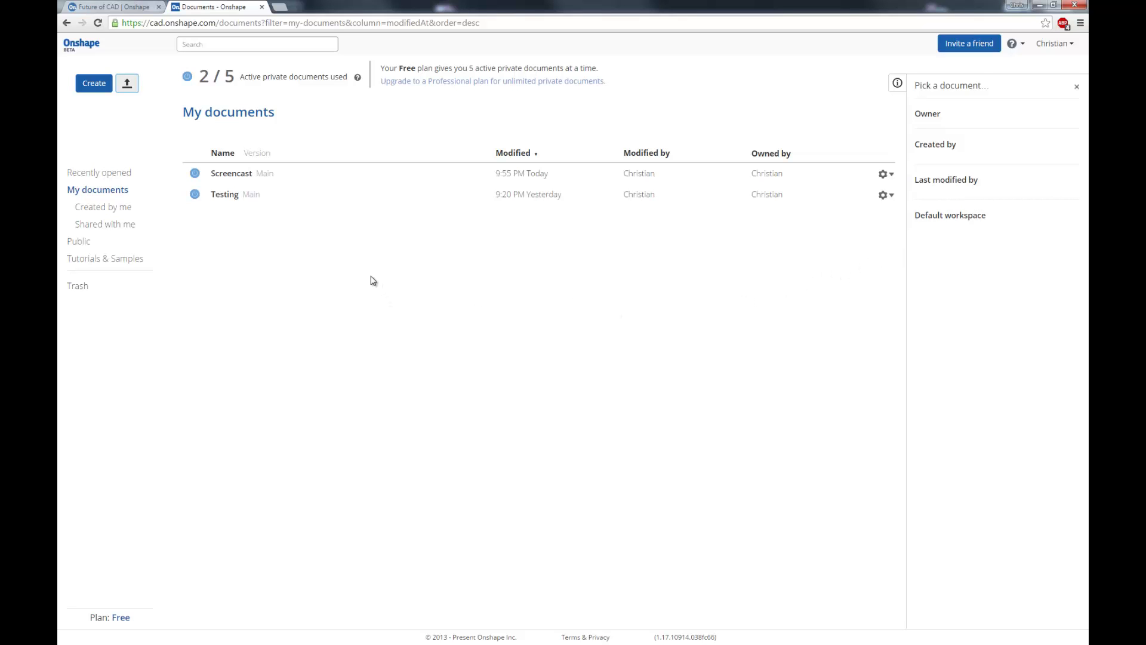
click(93, 83)
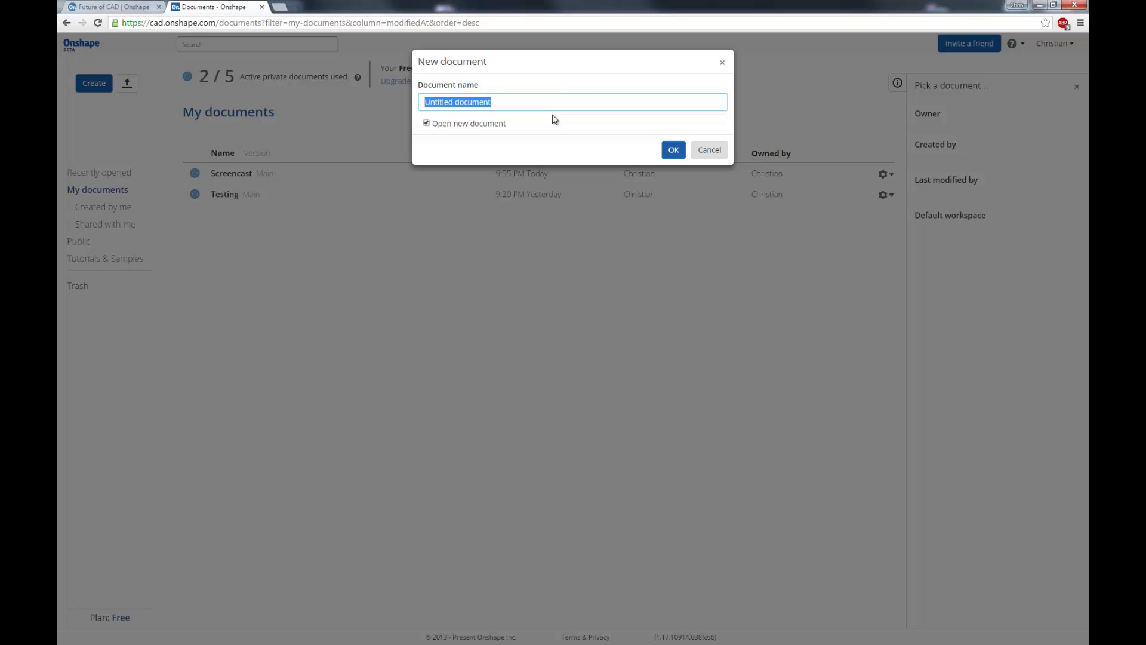
text(testing 2)
key(Return)
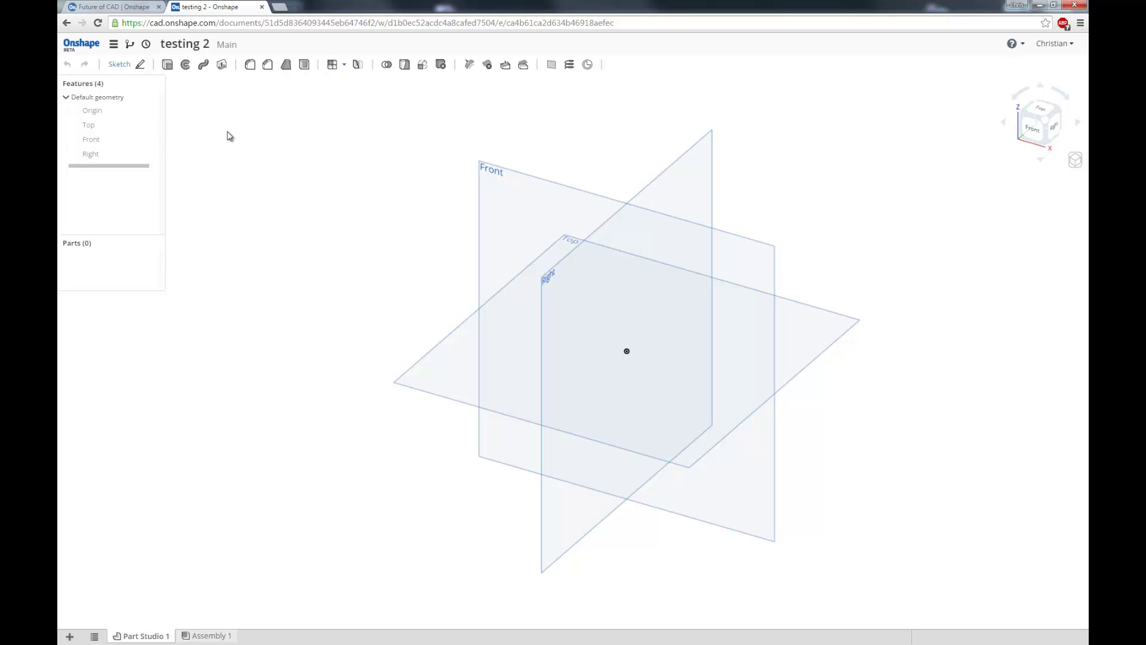
- Start a sketch on the Top plane and draw a rectangle around the origin
click(453, 330)
click(625, 157)
click(121, 64)
click(464, 334)
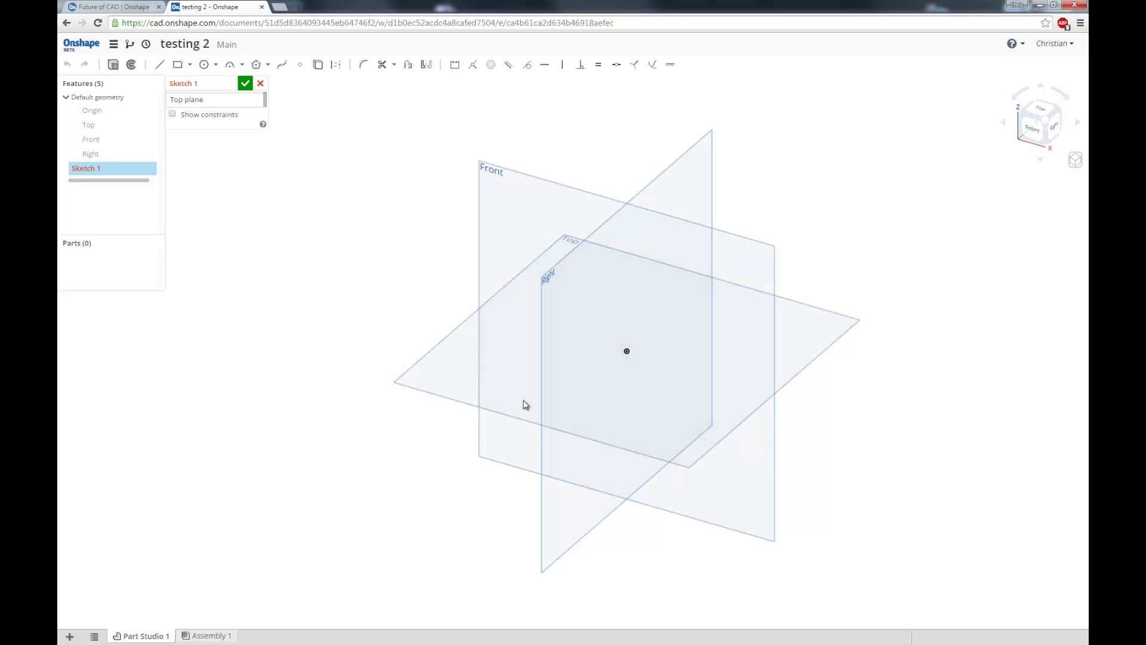
click(178, 65)
drag(568, 304, 722, 445)
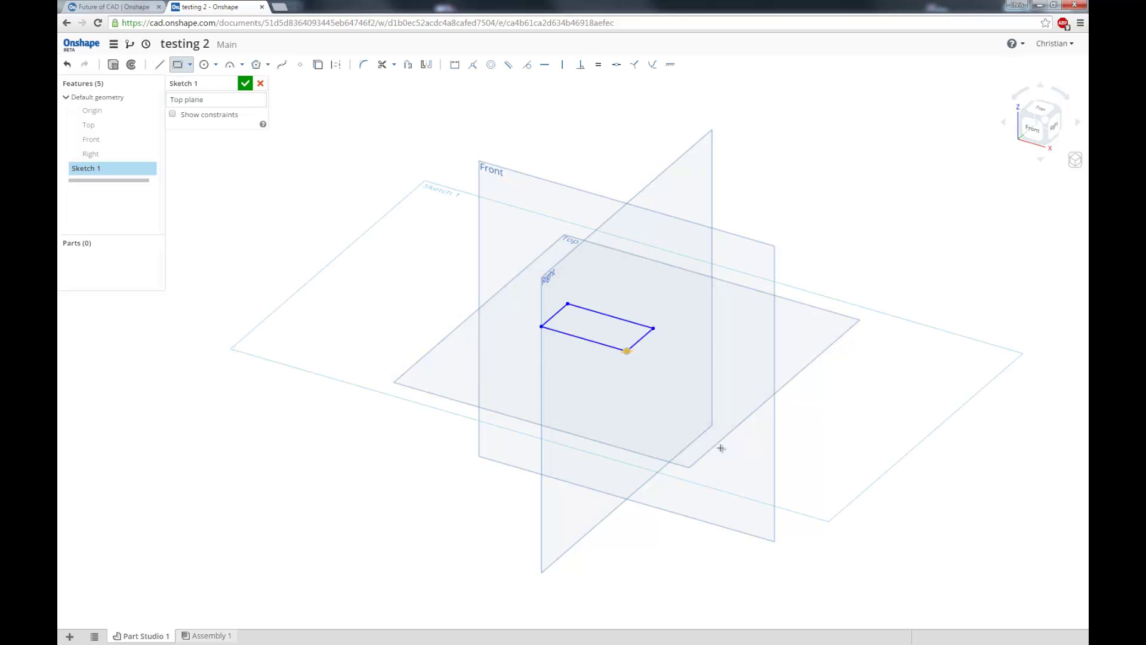
- Add a length dimension to the rectangle's top edge
click(455, 64)
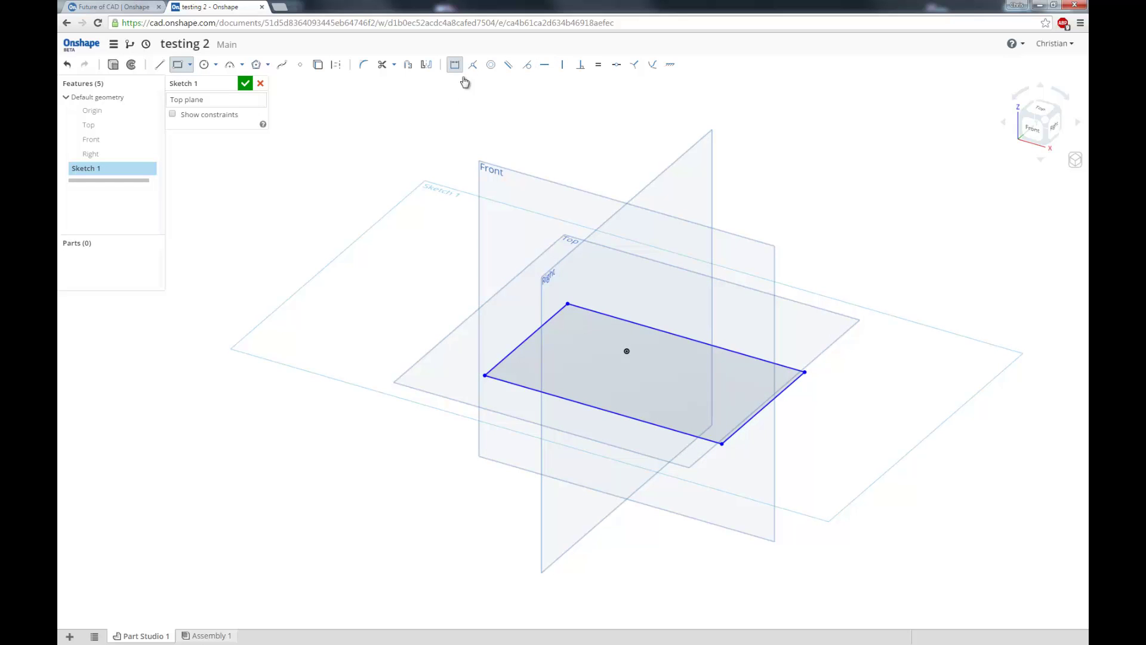
click(715, 339)
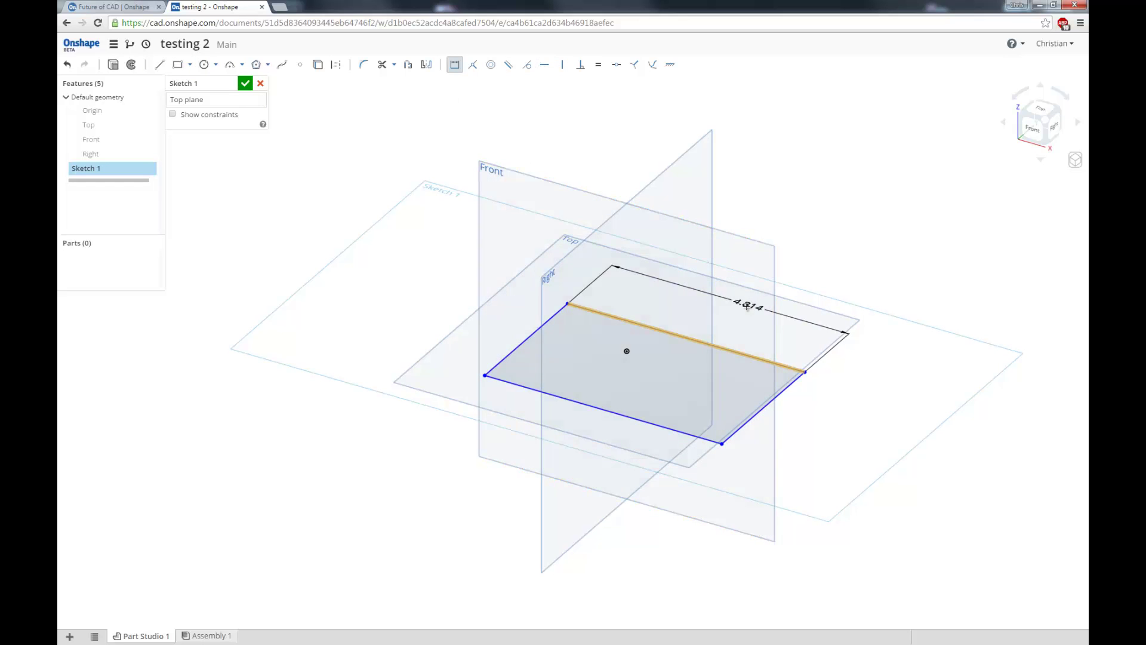
click(748, 311)
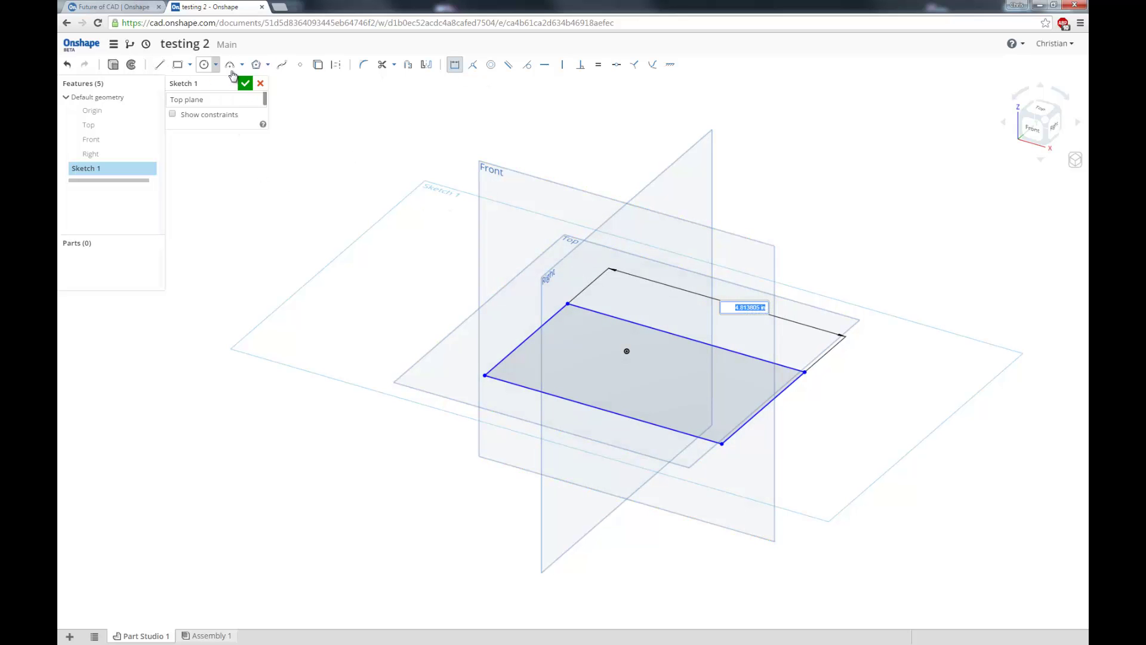
- Accept and close Sketch 1 with its rectangle
click(245, 83)
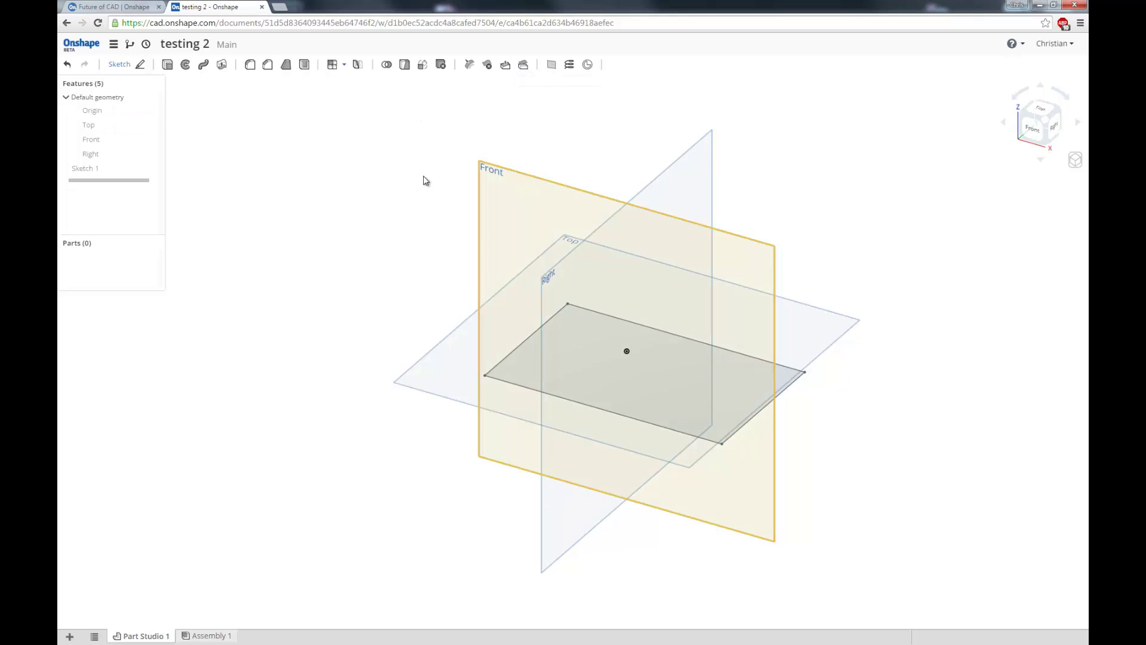
- Extrude the sketched rectangle upward into a solid block, Part 1
click(168, 64)
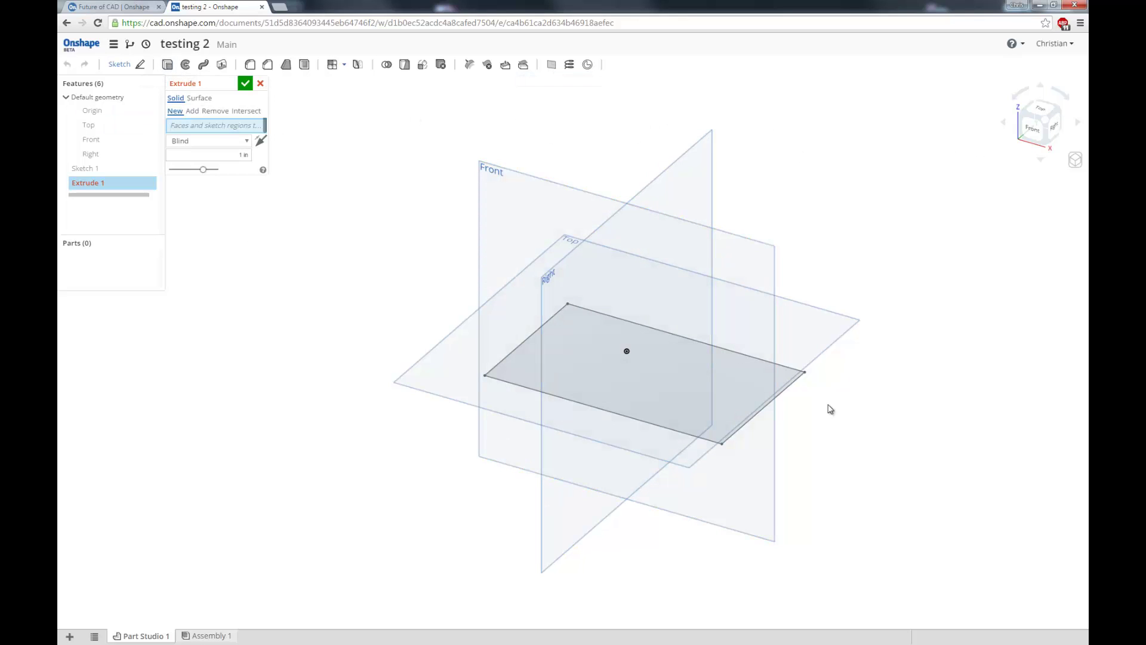
click(722, 397)
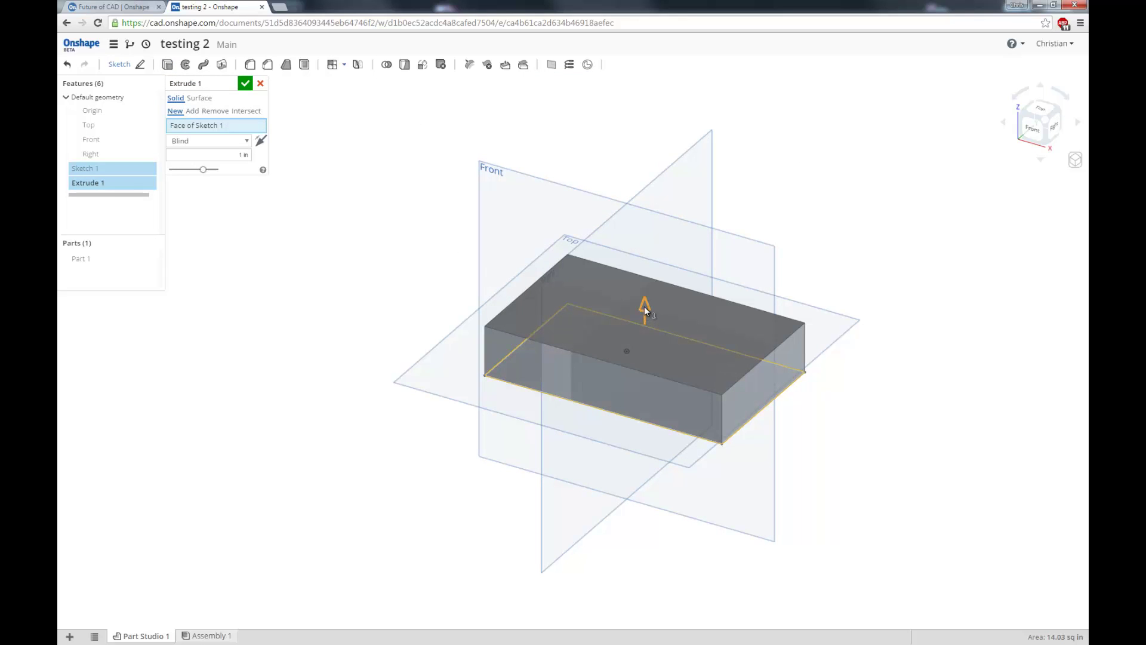
drag(645, 308, 643, 260)
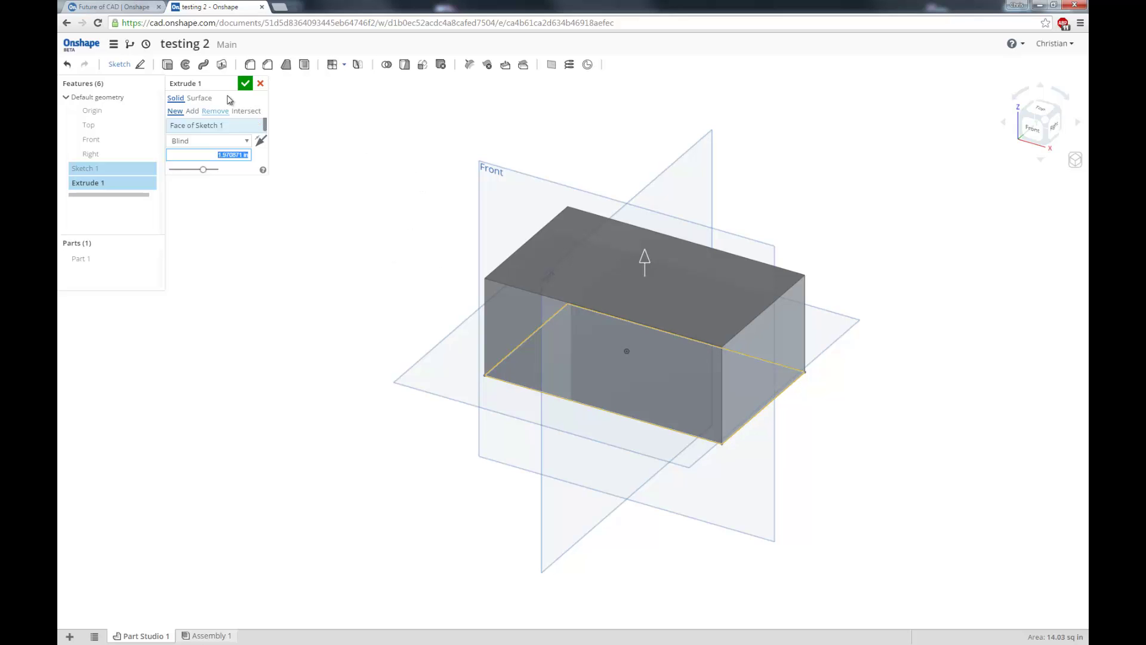
click(245, 83)
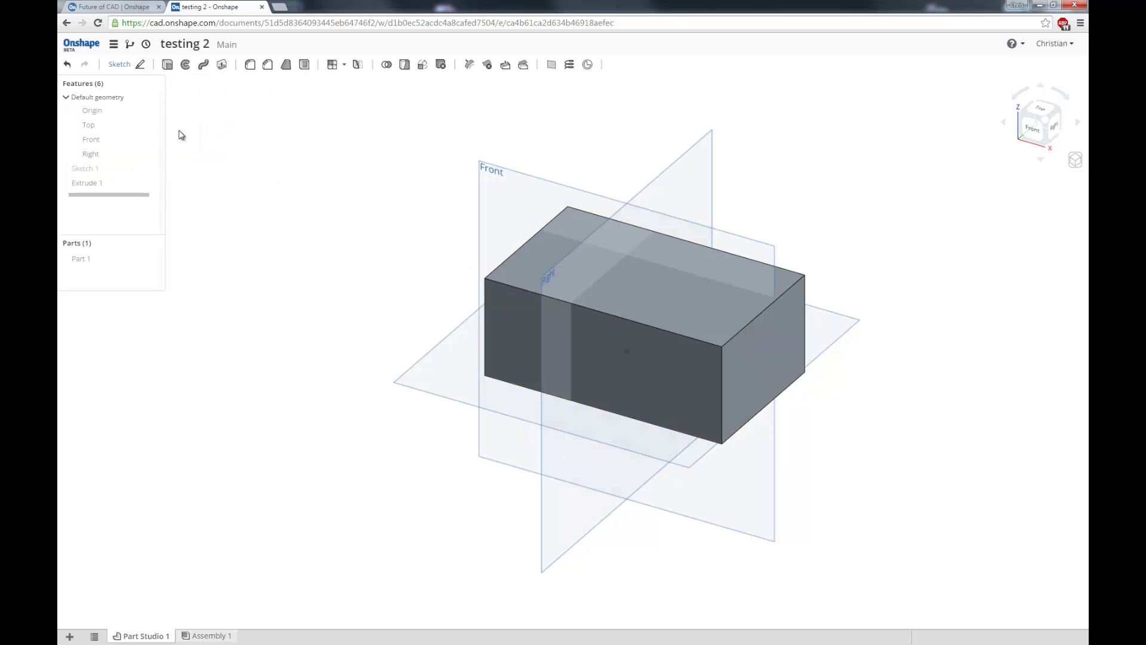
- Fillet the block's top, front and right faces plus one edge, adjusting the radius
click(249, 63)
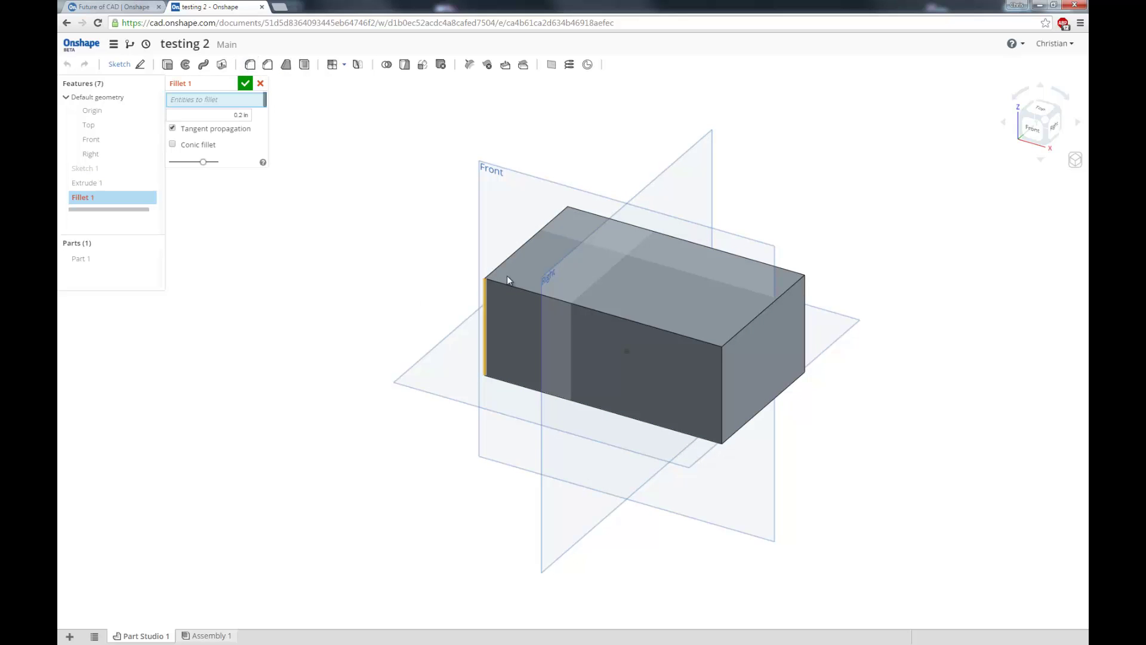
click(514, 259)
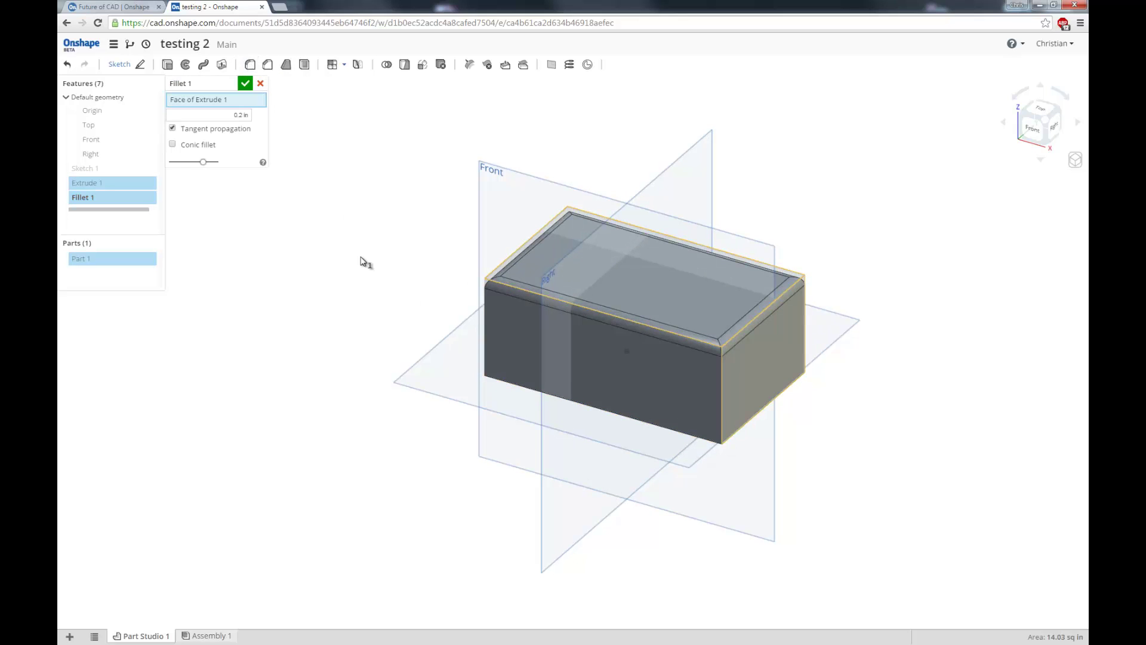
click(628, 371)
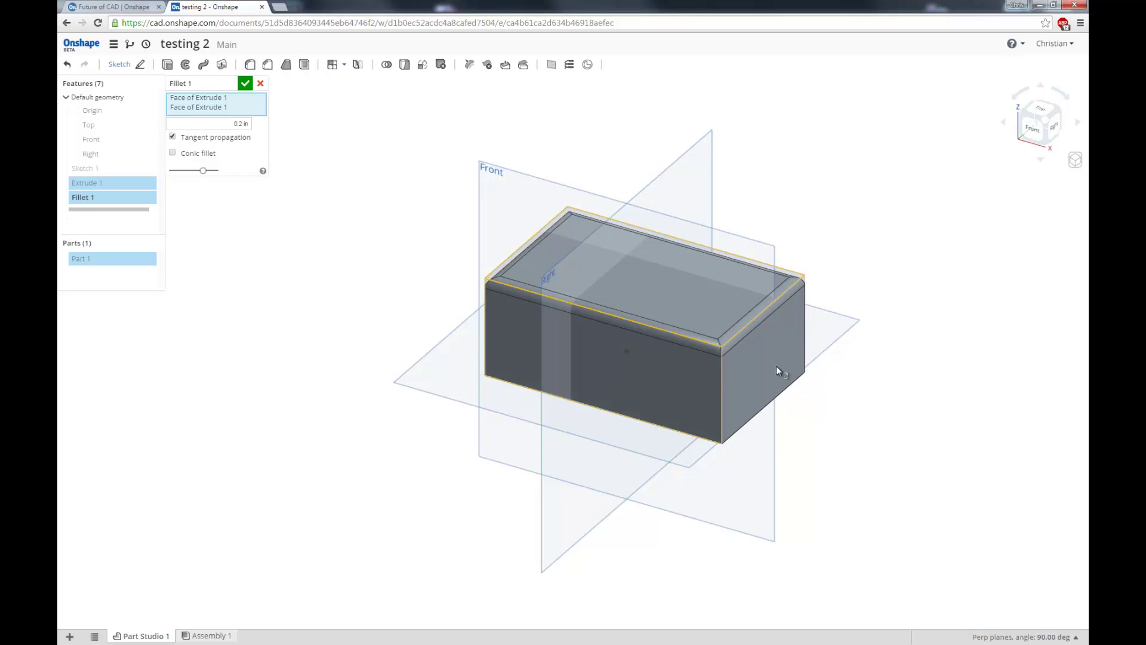
click(778, 369)
right_drag(752, 462, 903, 314)
click(897, 276)
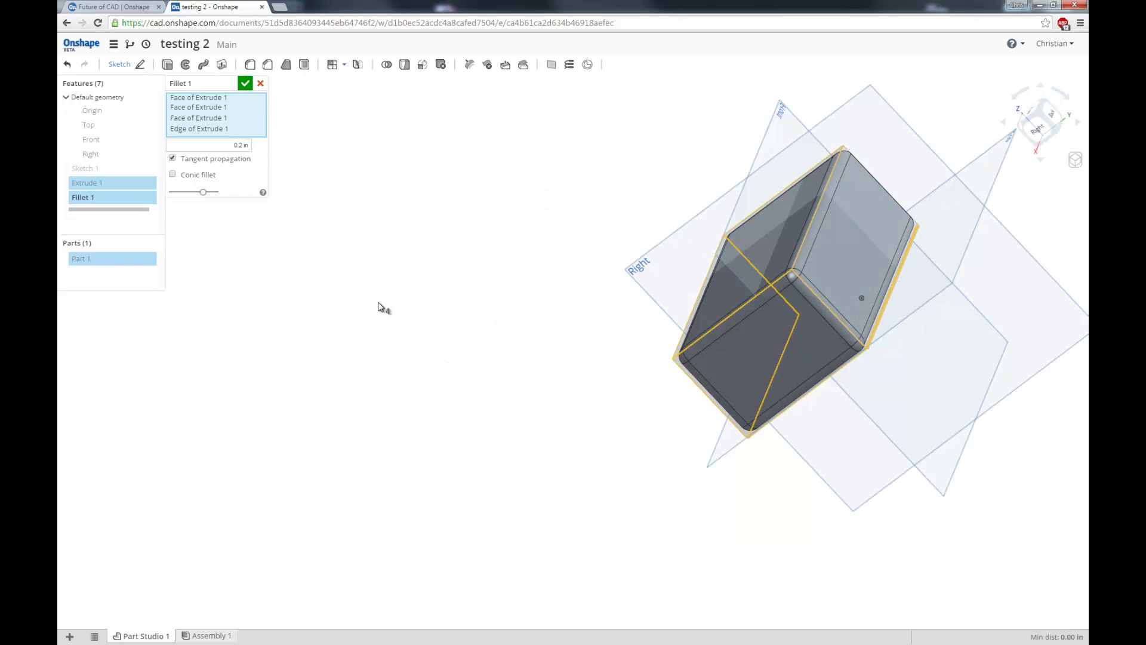
click(222, 145)
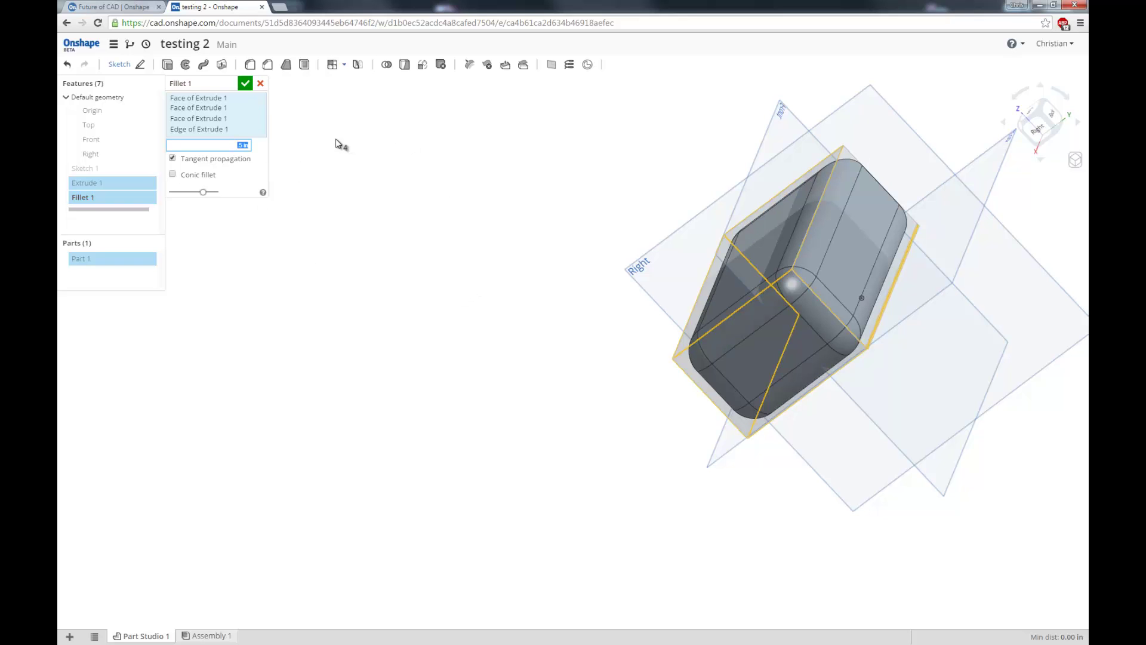
click(246, 84)
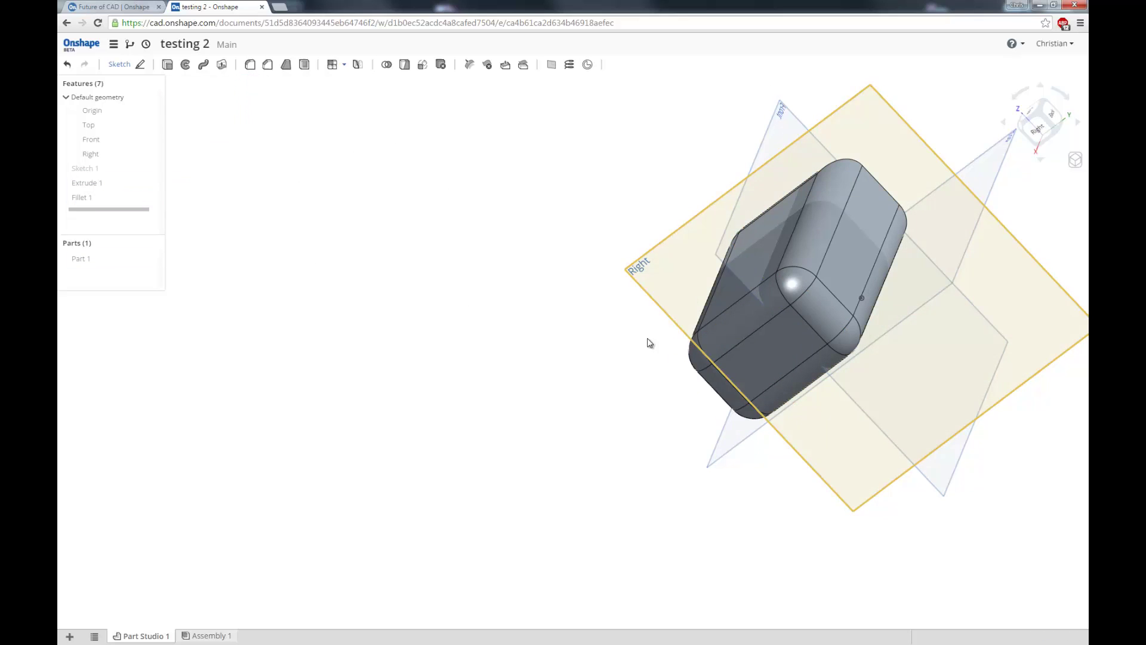
- Return to the isometric view and bring up the view orientation options
click(1021, 131)
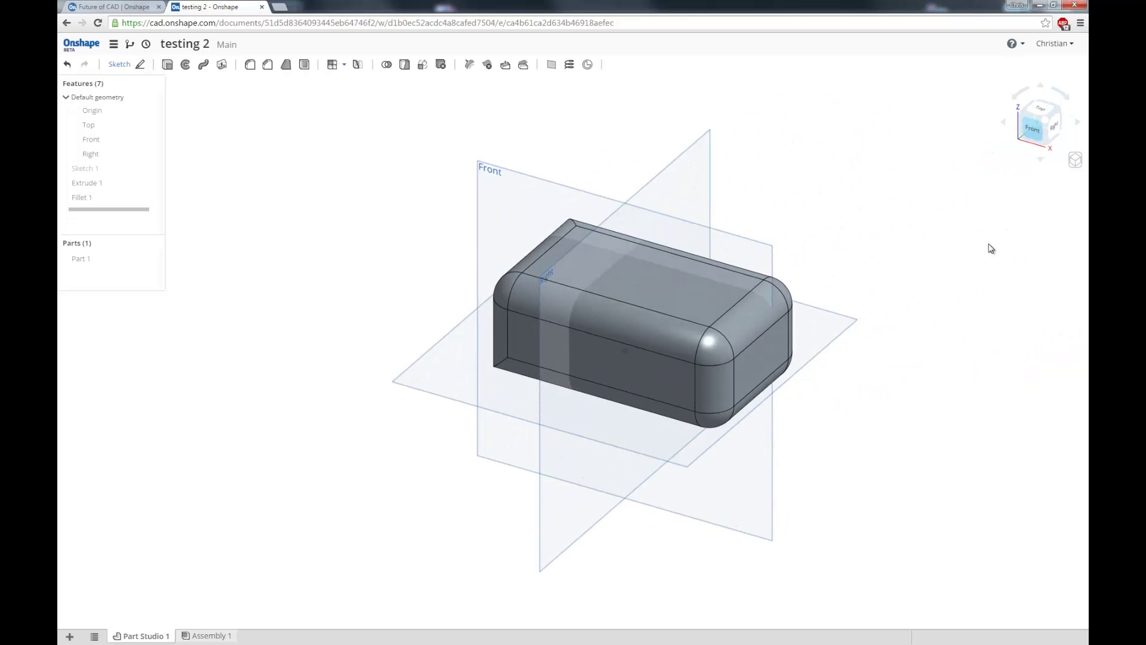
right_click(853, 171)
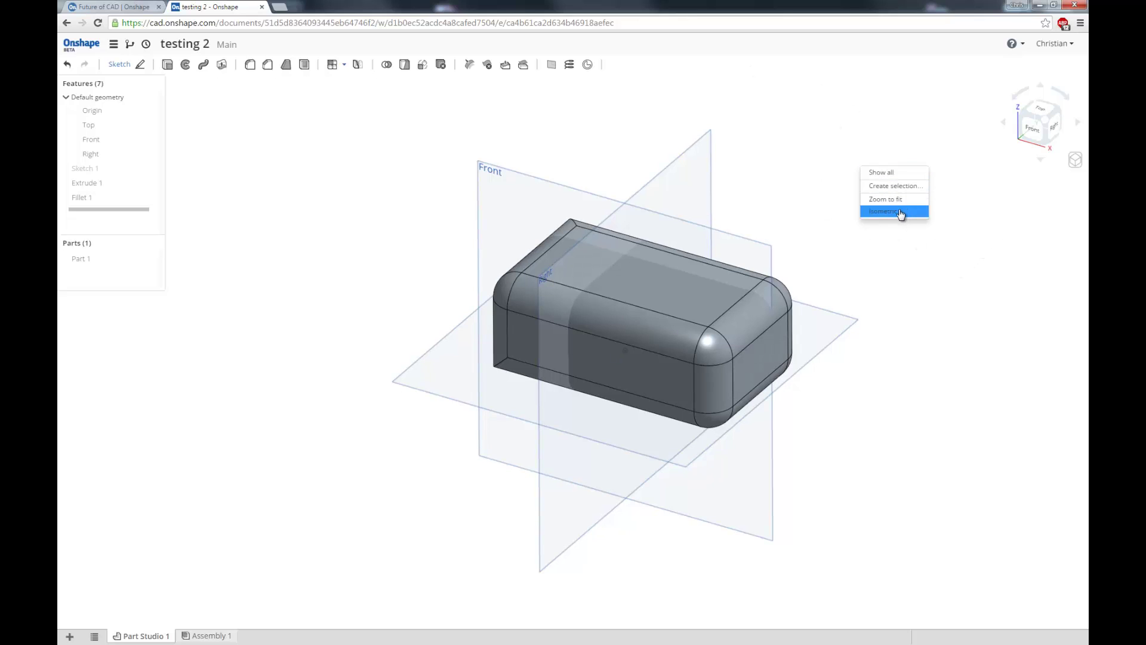
click(1080, 162)
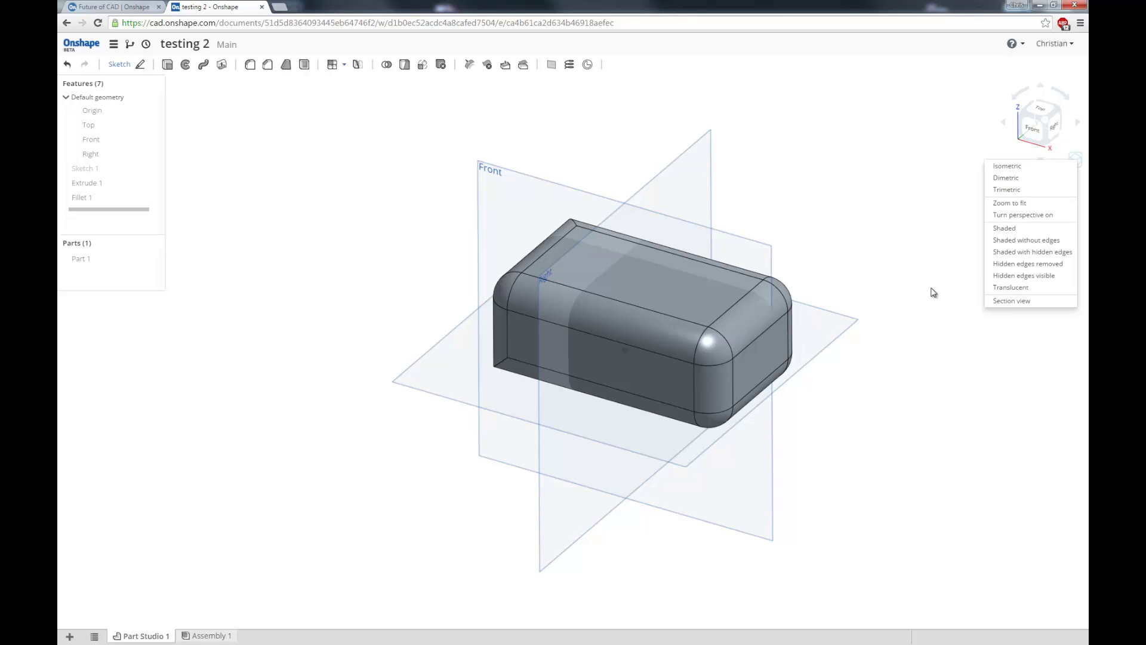
- Dismiss the view options list and go back to the documents list
click(848, 158)
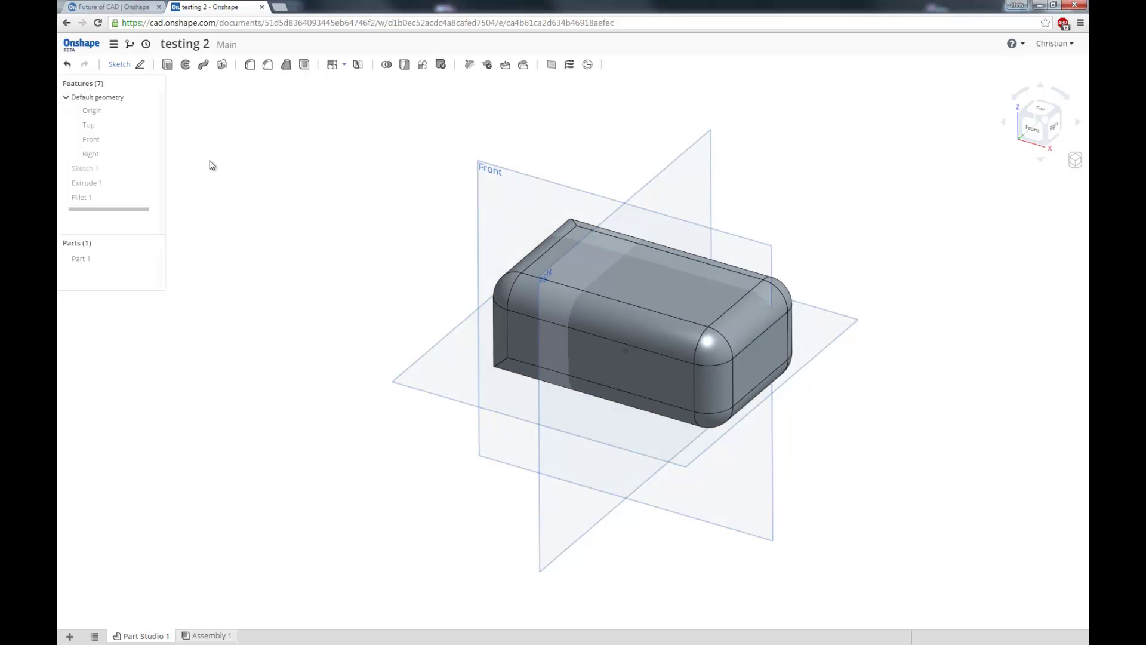
click(81, 44)
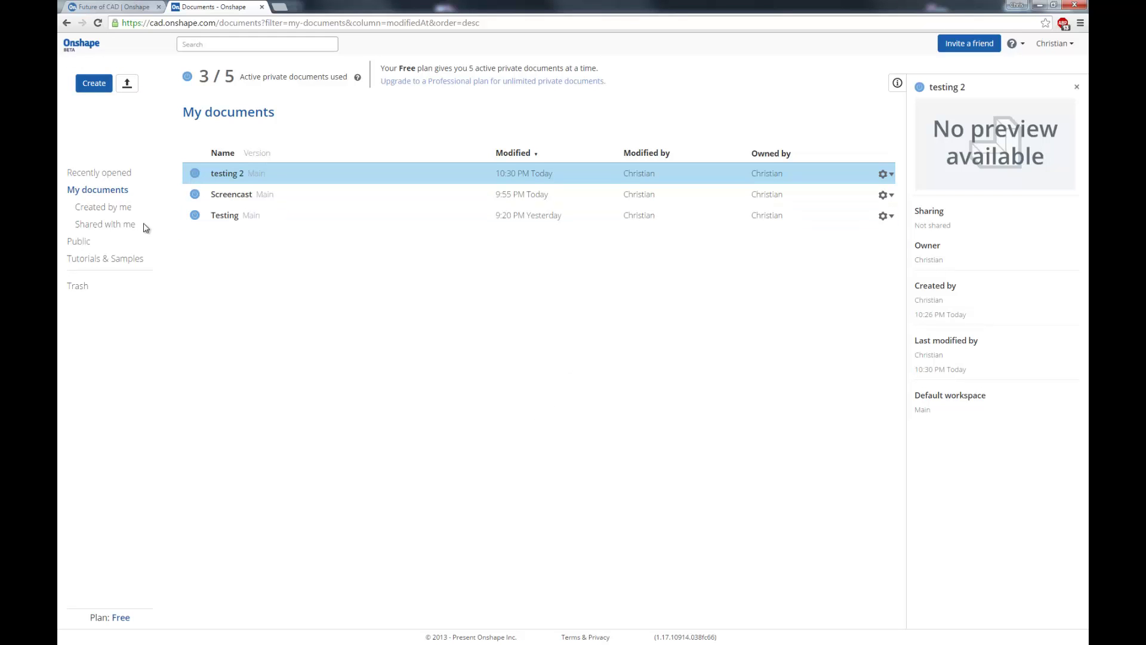
- Browse the Public documents and open the MOTW BambooBot document
click(78, 241)
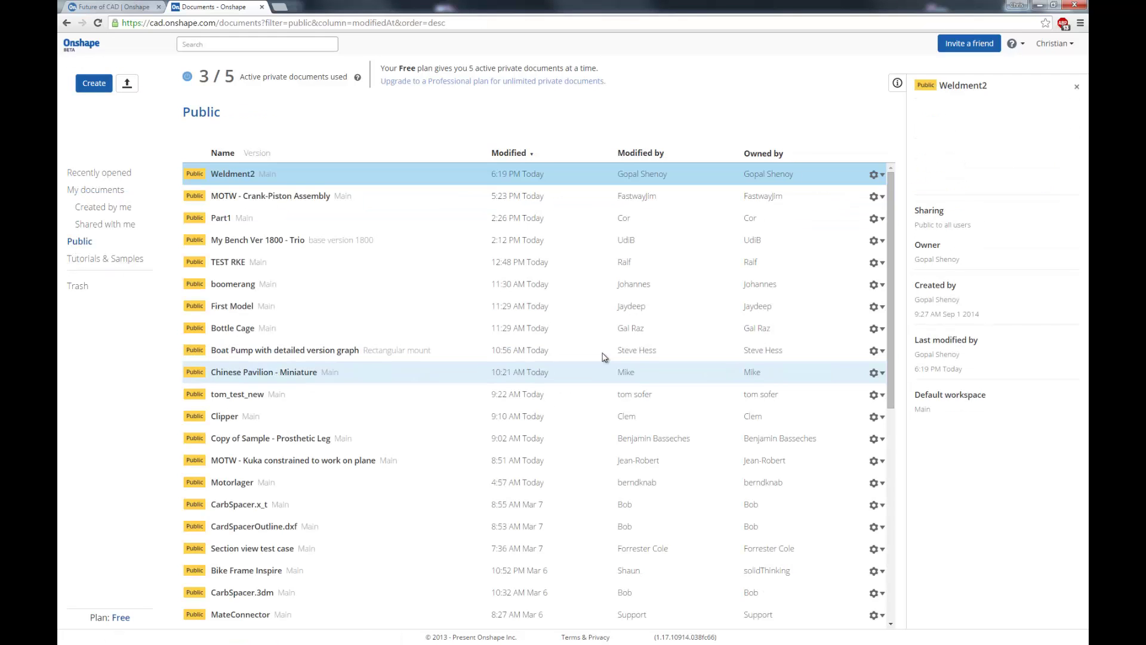
scroll(568, 379, down, 5)
scroll(567, 384, down, 6)
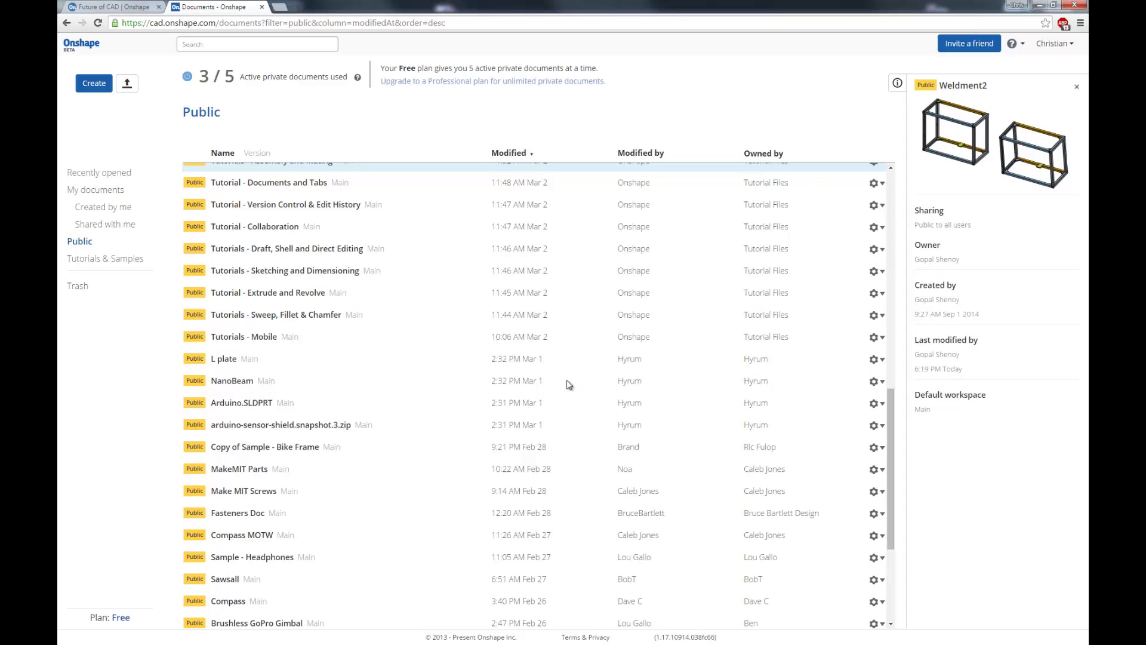
scroll(456, 387, down, 3)
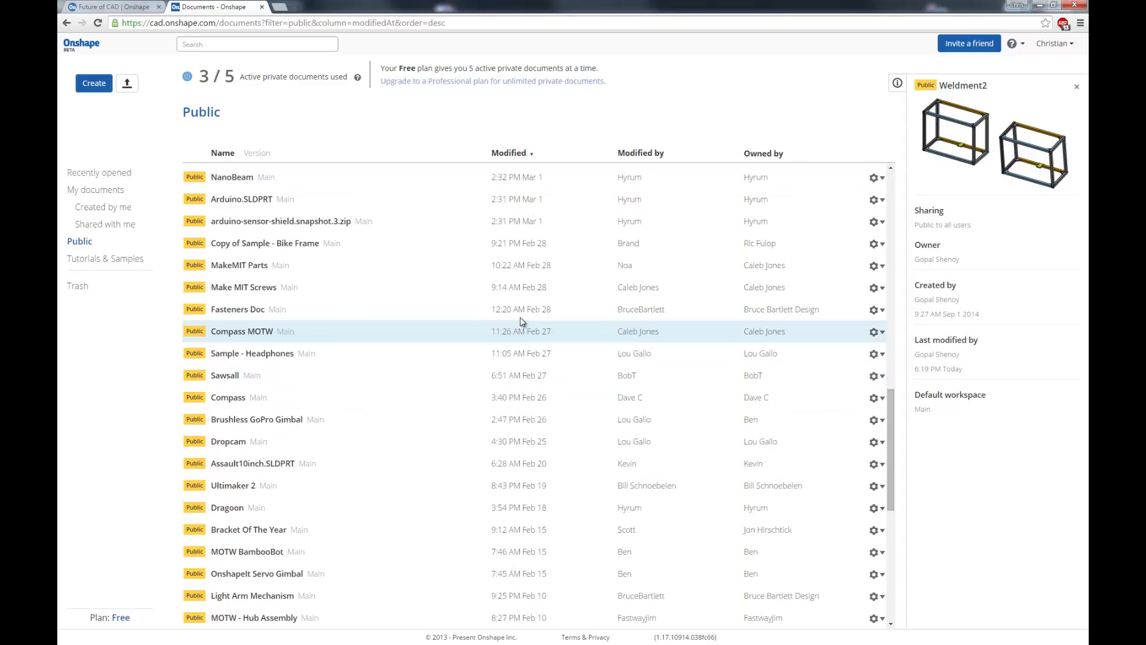
scroll(478, 373, down, 2)
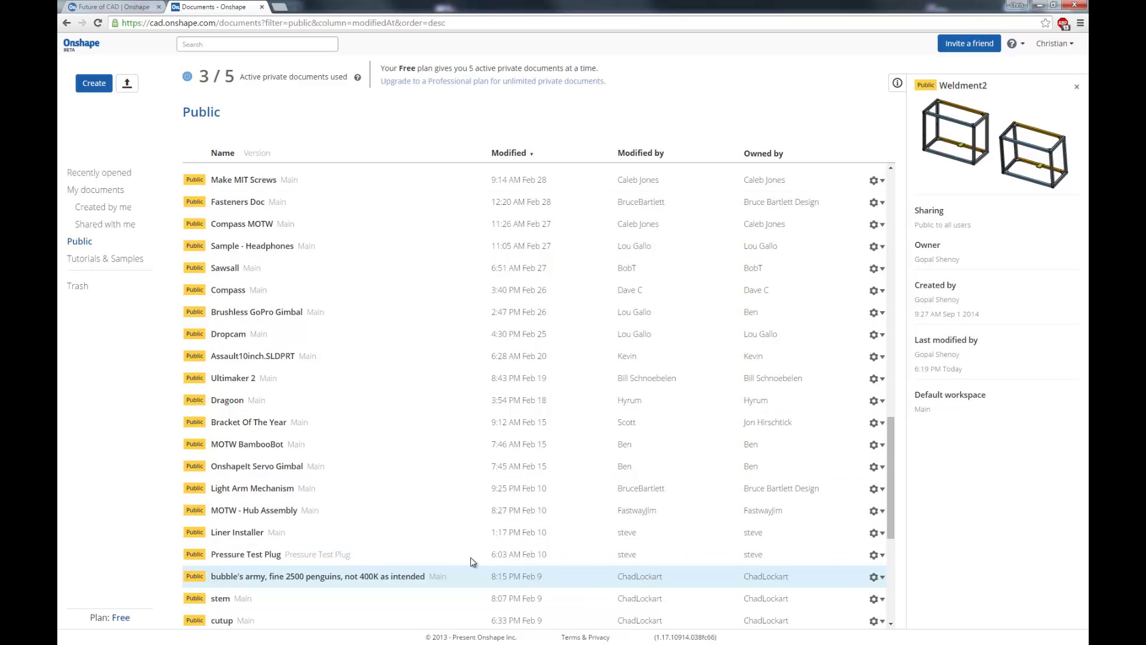
click(430, 444)
scroll(383, 314, down, 3)
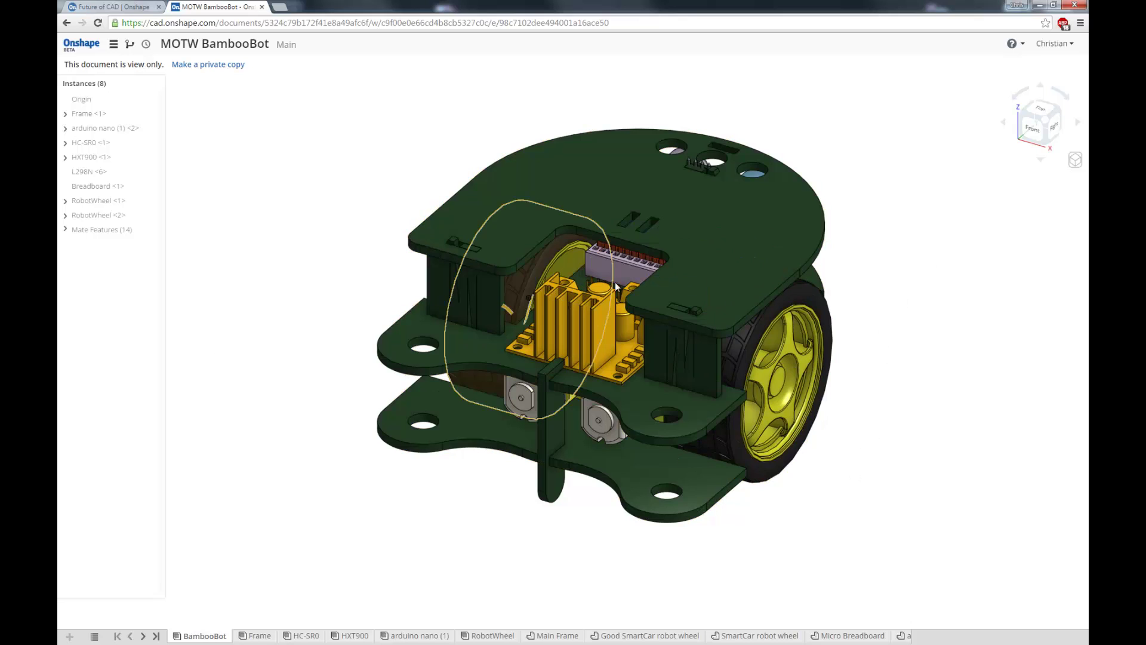
- Zoom around the BambooBot assembly, selecting then deselecting its top plate for a closer look
scroll(633, 255, up, 8)
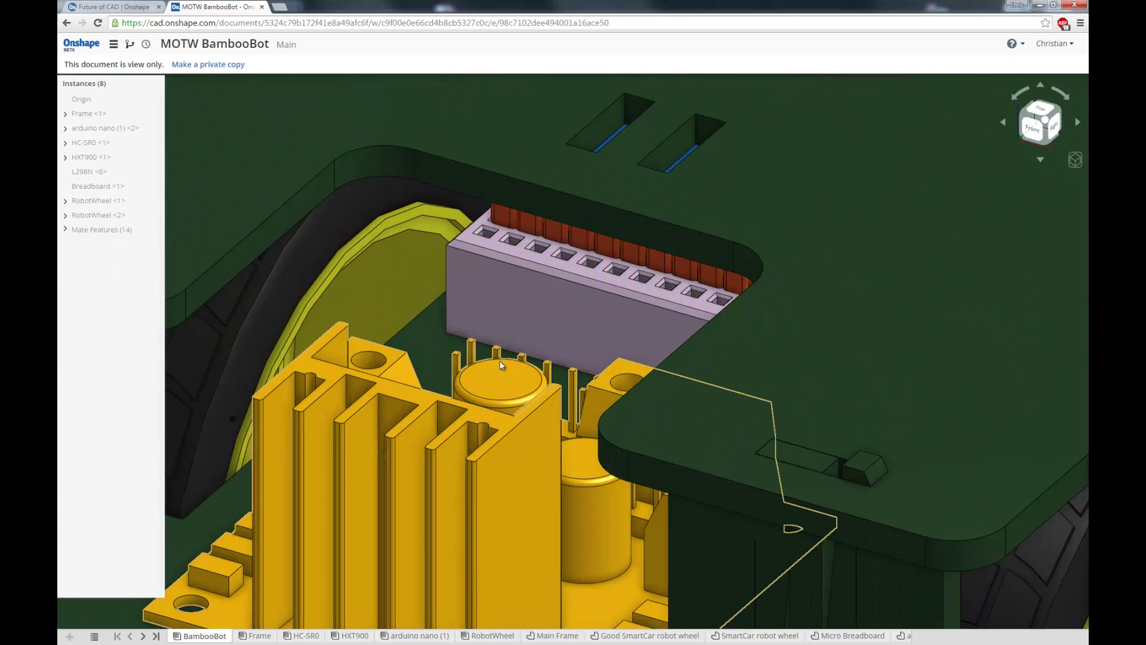
scroll(533, 306, down, 10)
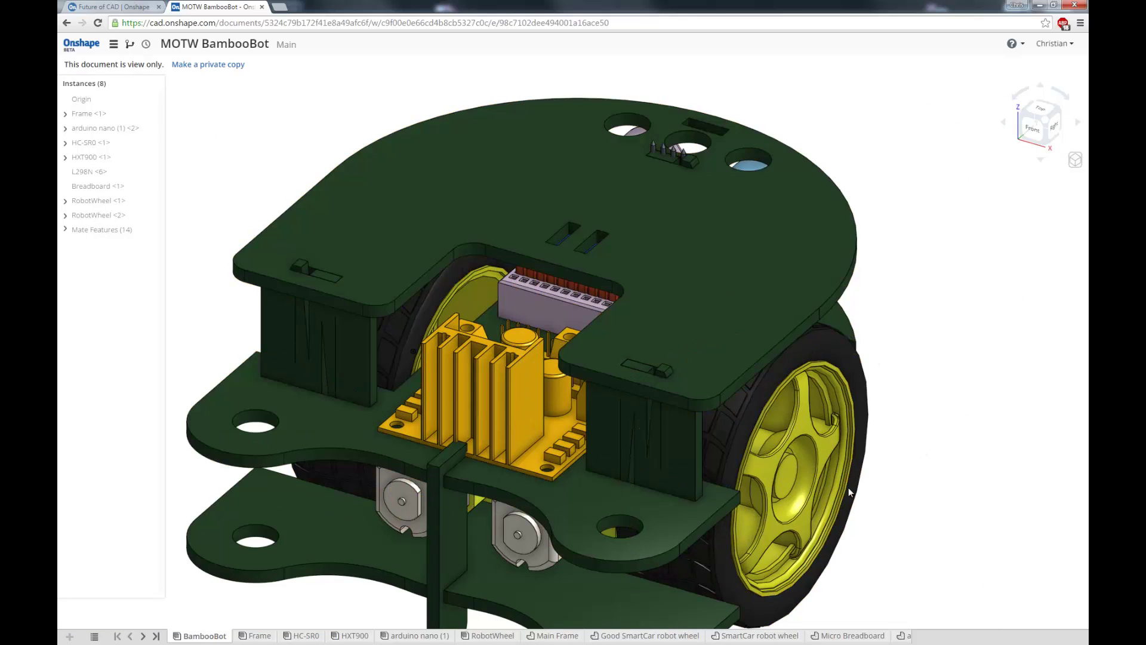
scroll(545, 173, down, 4)
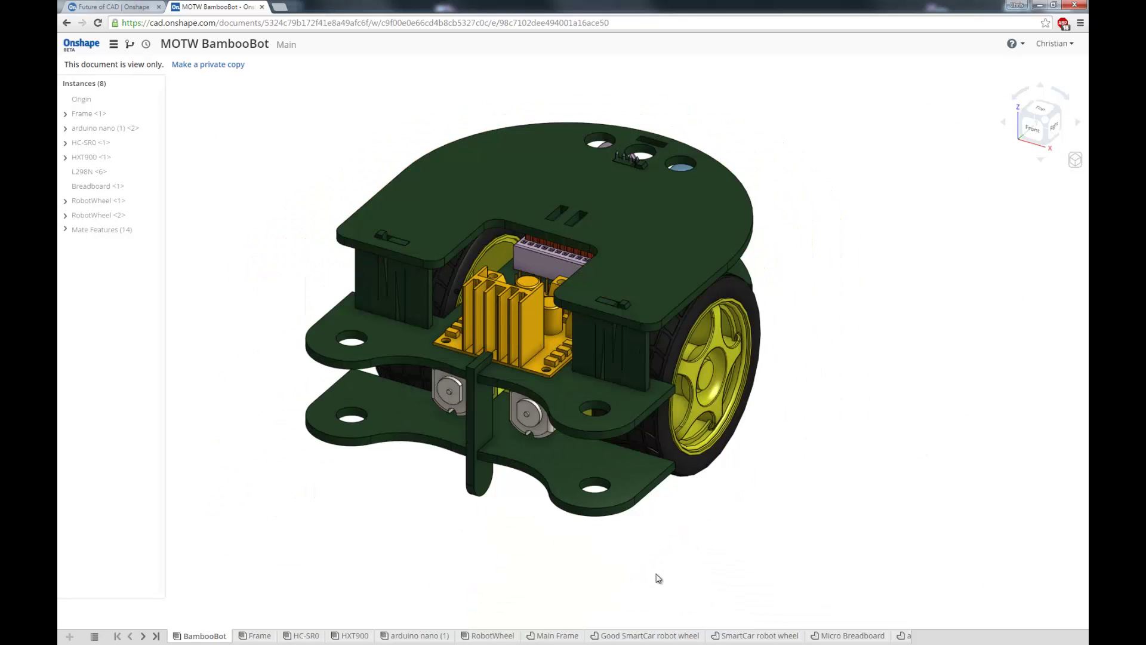
click(502, 191)
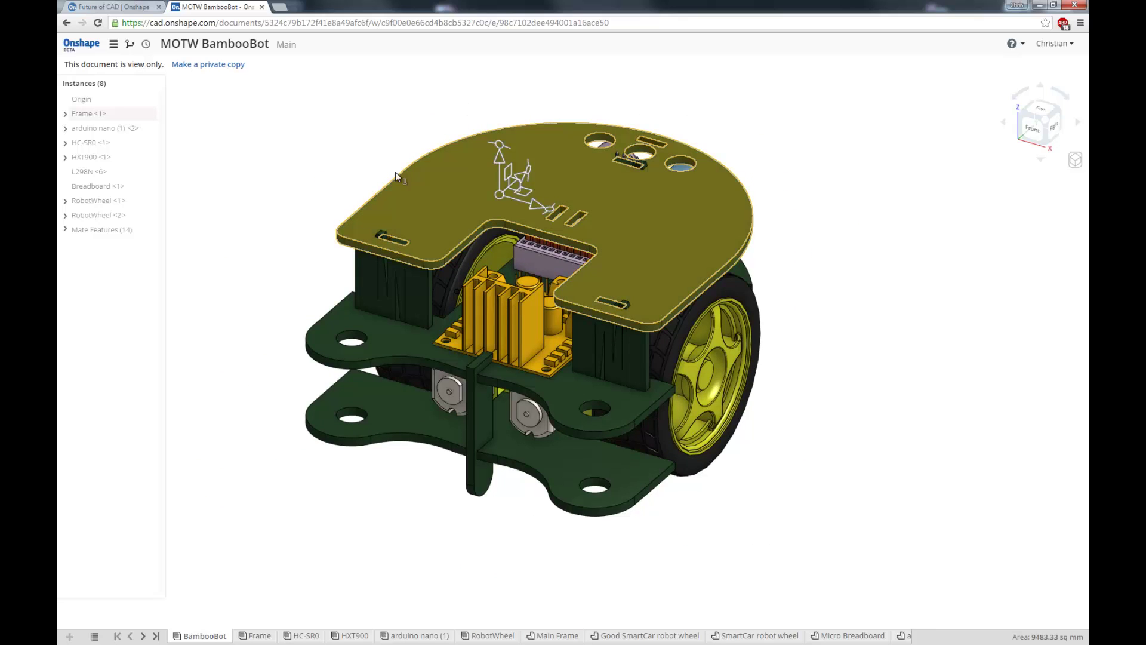
click(859, 200)
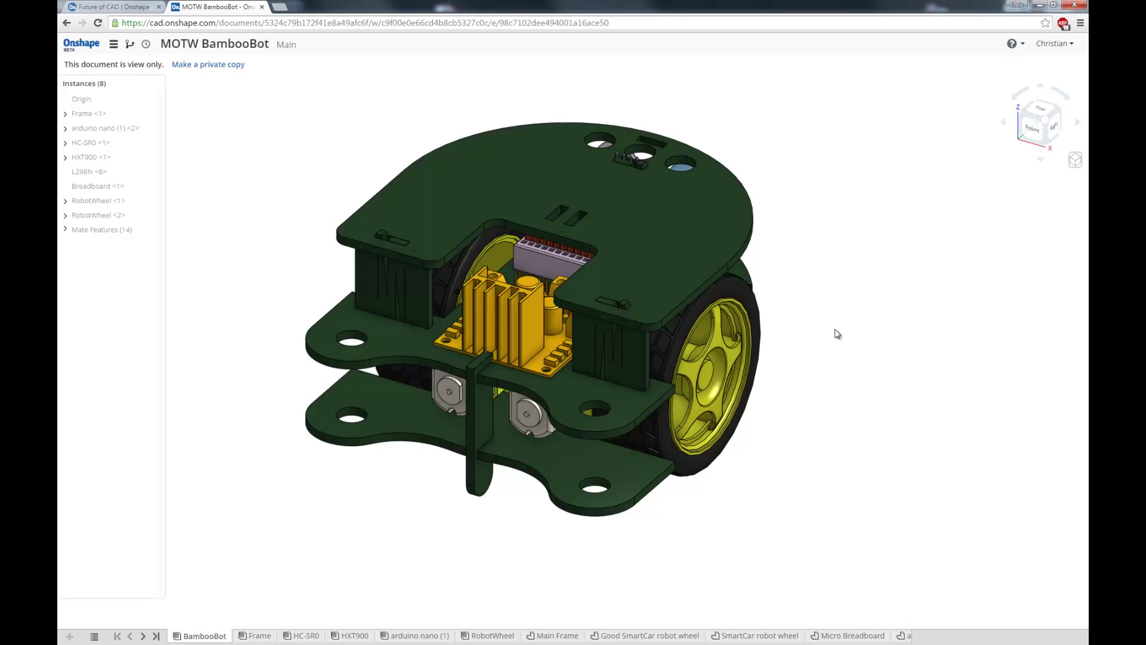
scroll(832, 333, down, 3)
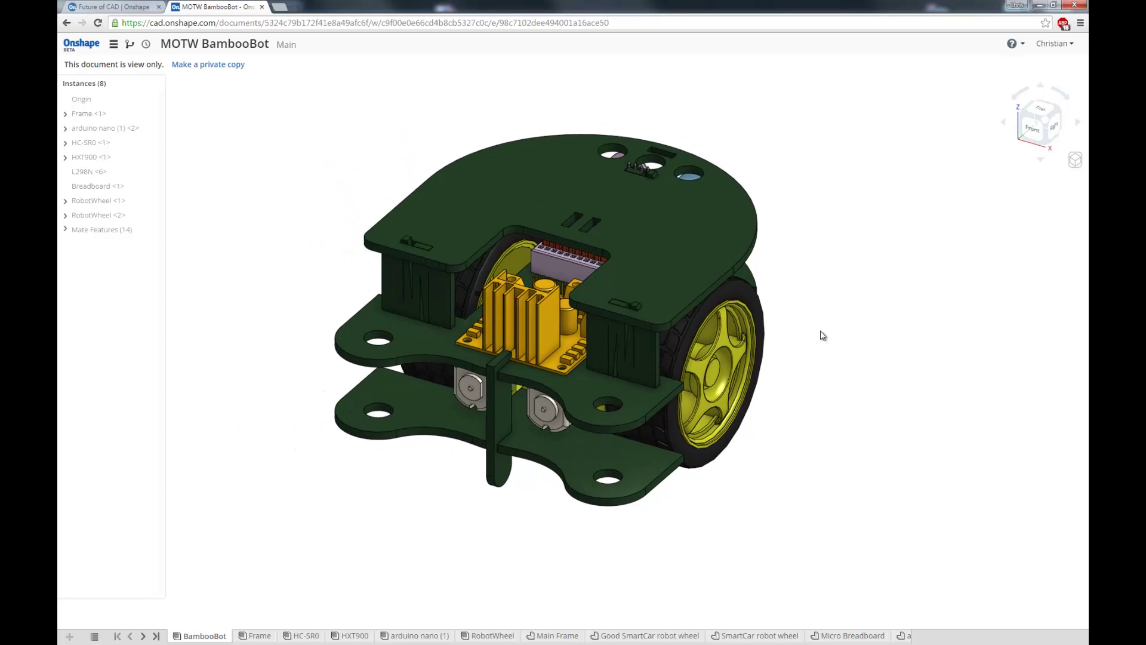
scroll(691, 342, down, 2)
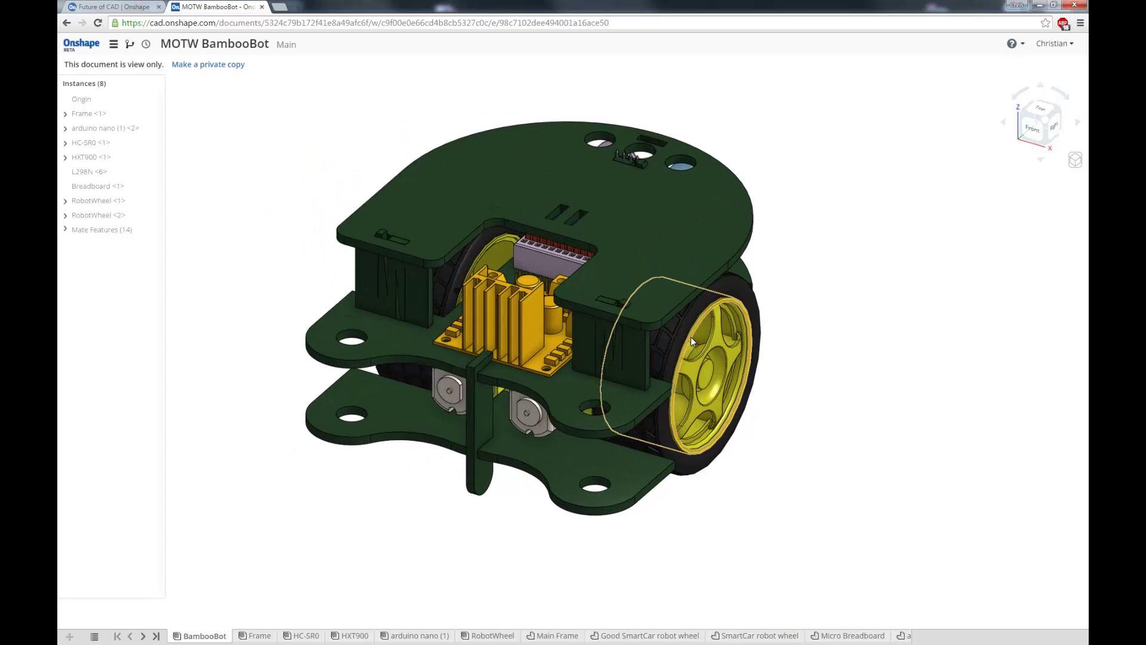
scroll(690, 336, up, 3)
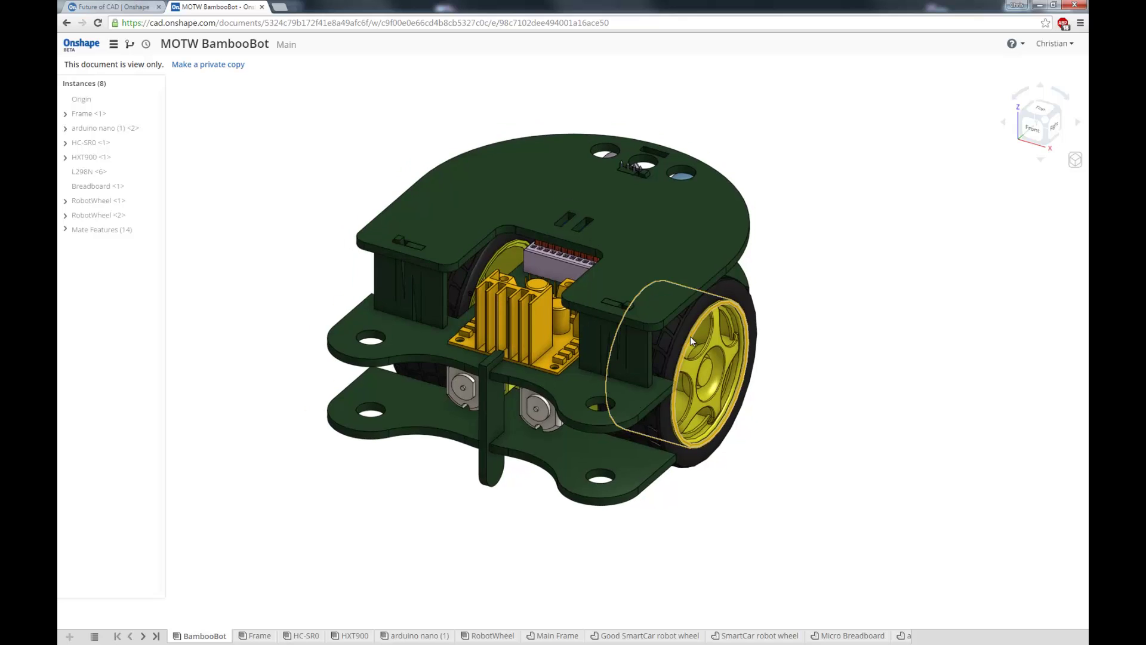
scroll(693, 332, down, 1)
scroll(694, 332, up, 2)
scroll(842, 269, down, 1)
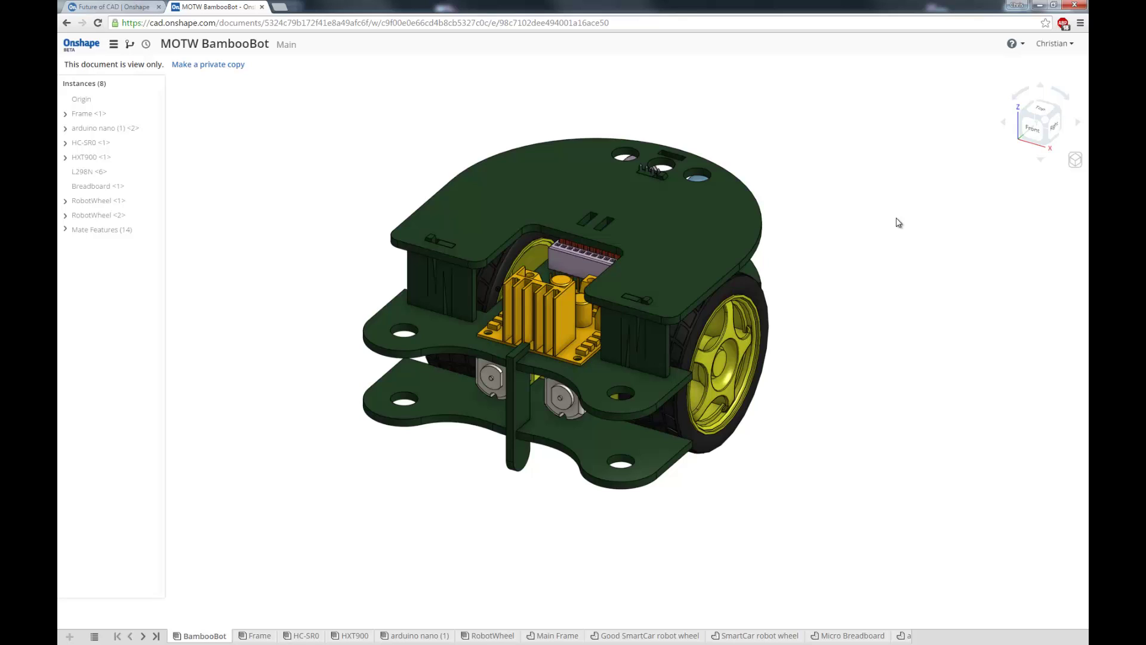
- Fit the robot in view, then orbit and pan to examine its wheels and ultrasonic sensor
key(f)
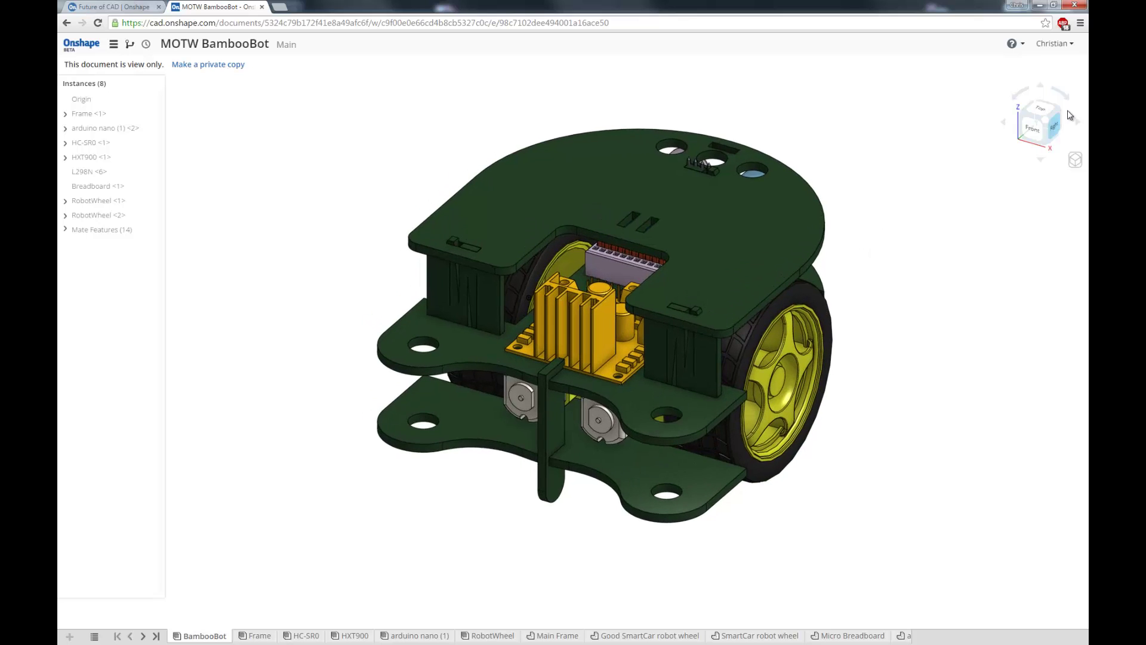
mouse_move(608, 468)
right_down()
mouse_move(567, 428)
mouse_move(537, 422)
mouse_move(795, 363)
mouse_move(773, 377)
mouse_move(829, 388)
mouse_move(872, 351)
mouse_move(699, 357)
mouse_move(588, 427)
mouse_move(422, 256)
mouse_move(417, 274)
mouse_move(377, 256)
mouse_move(875, 395)
mouse_move(819, 356)
mouse_move(768, 357)
mouse_move(747, 376)
mouse_move(905, 417)
mouse_move(901, 438)
right_up()
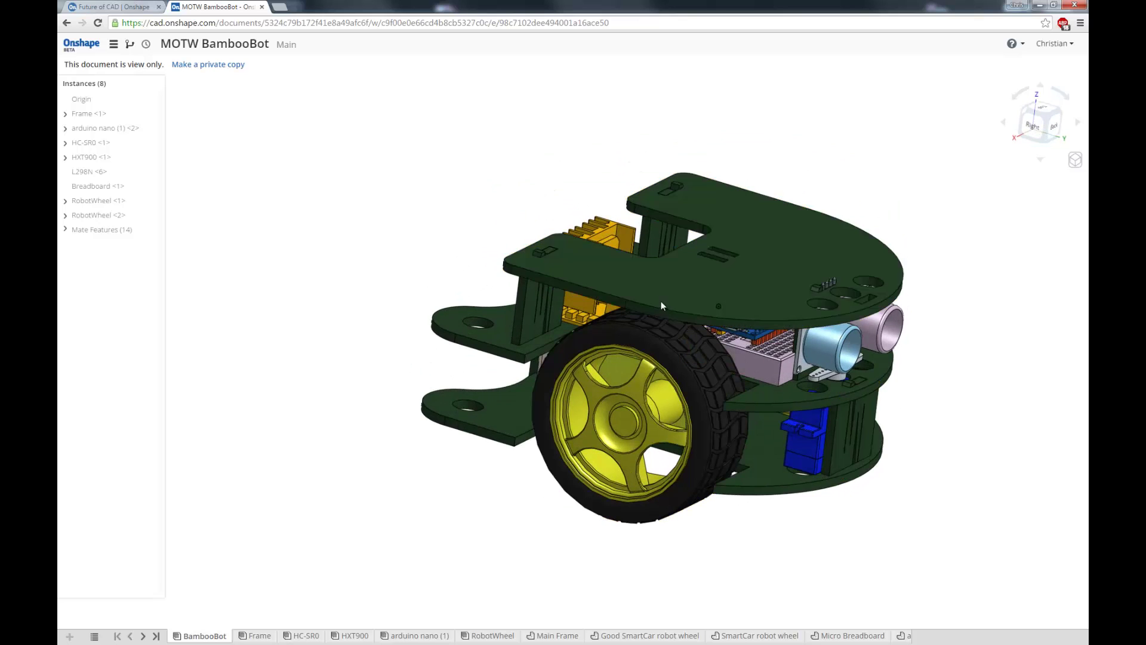
middle_drag(788, 285, 683, 284)
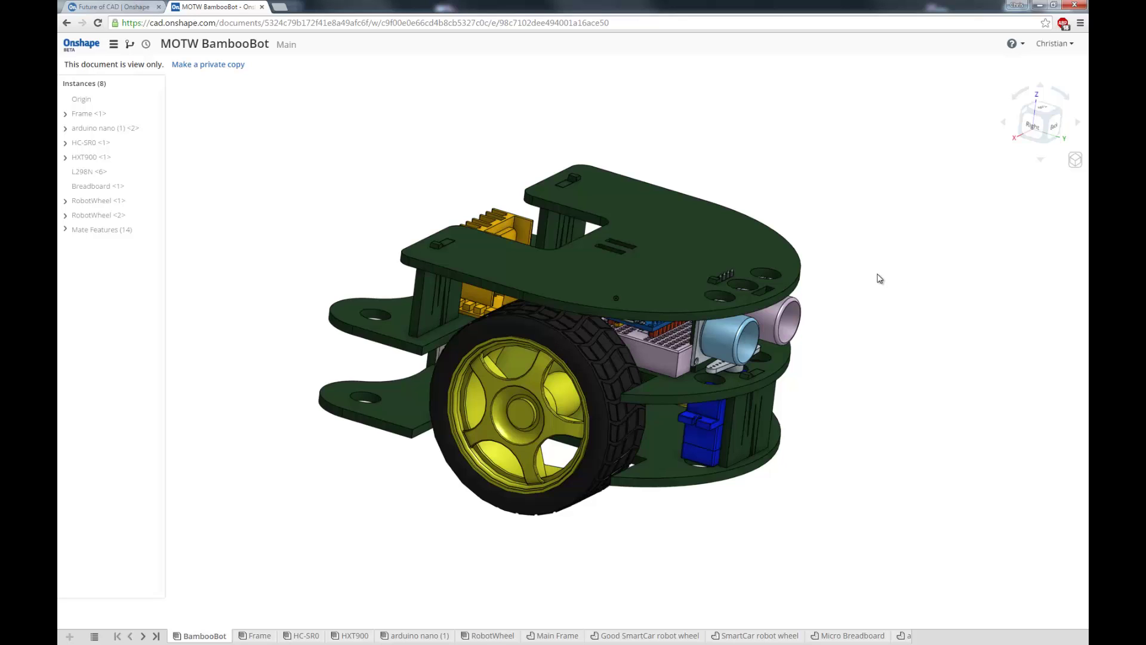
right_drag(574, 352, 686, 471)
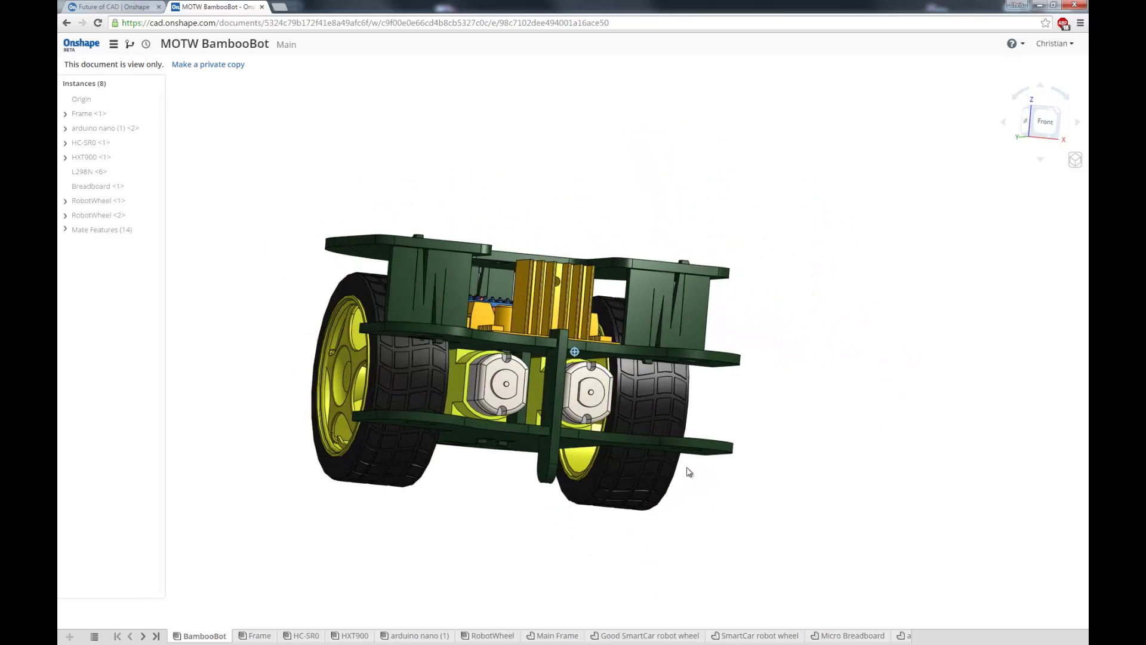
right_drag(450, 350, 568, 403)
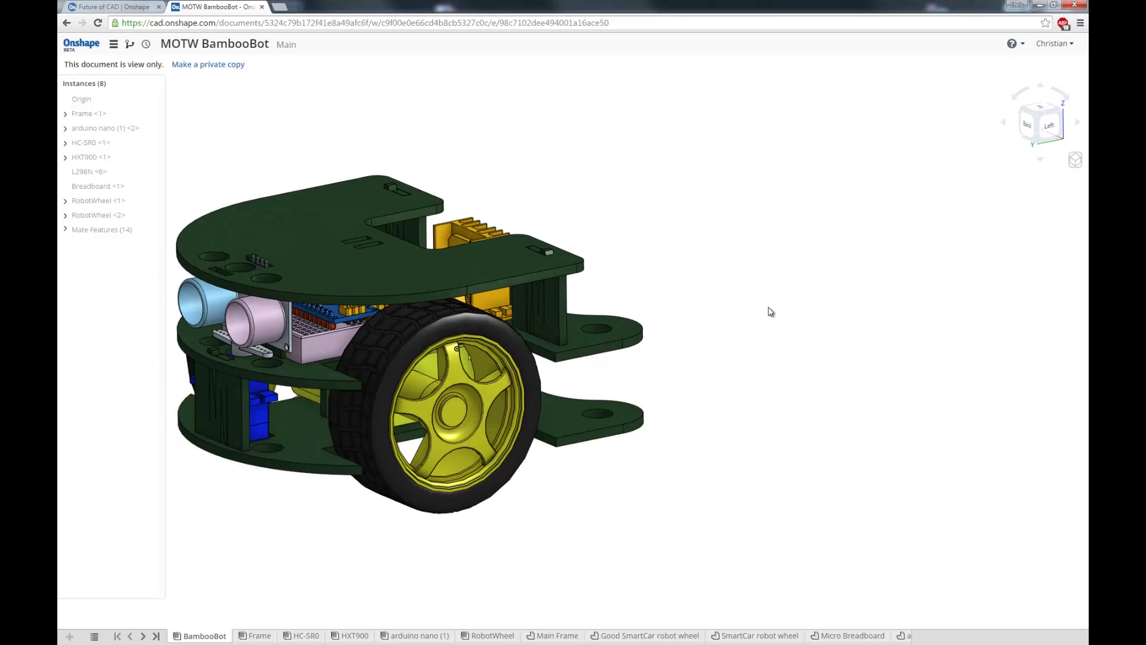
middle_drag(368, 343, 586, 336)
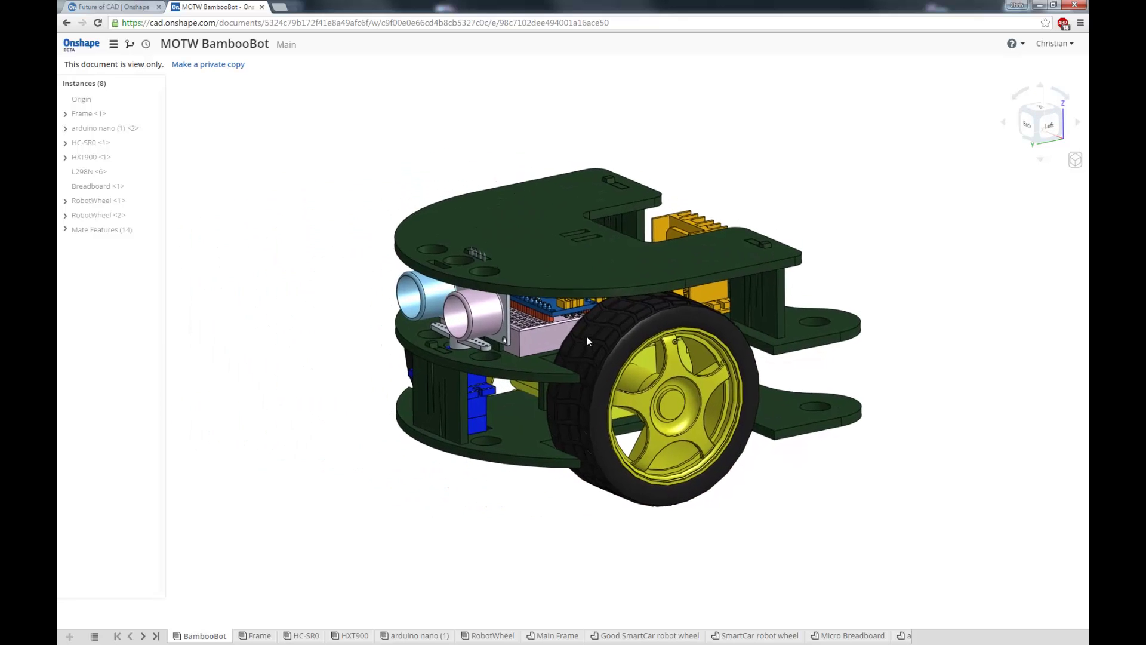
- Snap the BambooBot to Isometric, turn perspective on, then orbit slightly toward the L298N driver
right_click(903, 210)
click(937, 248)
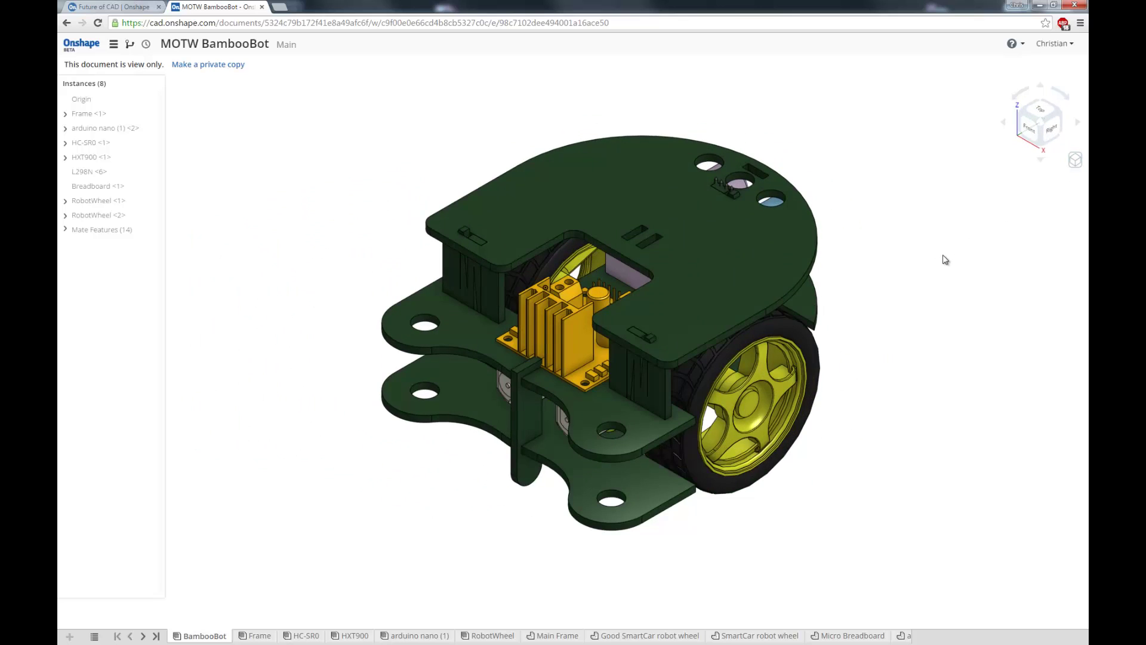
click(1075, 160)
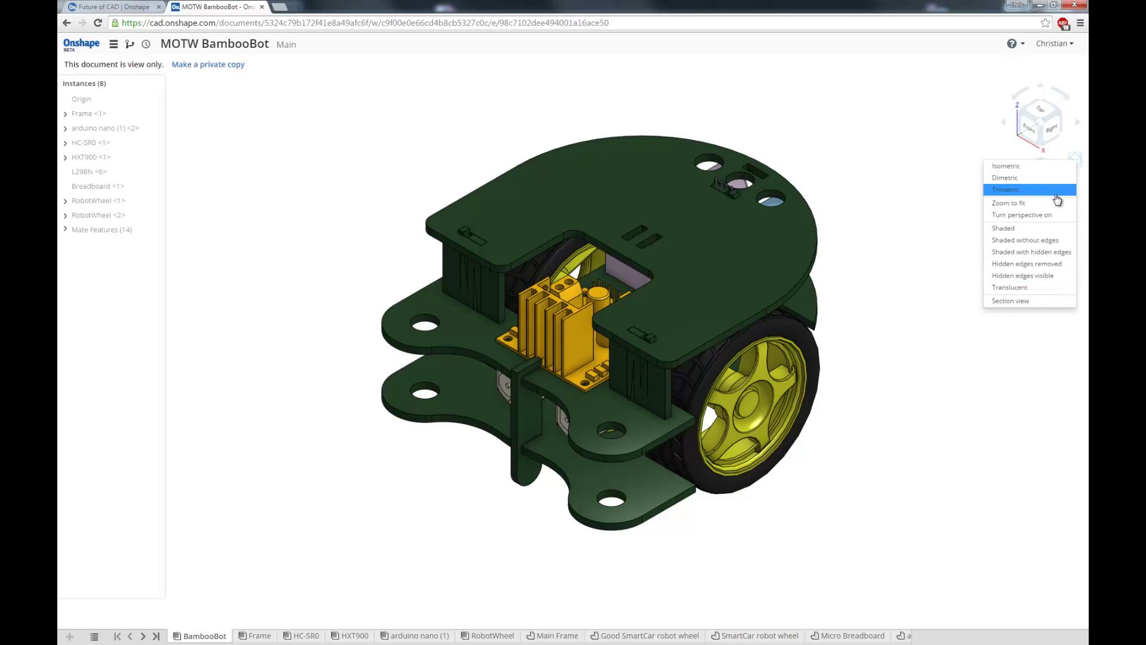
click(1051, 213)
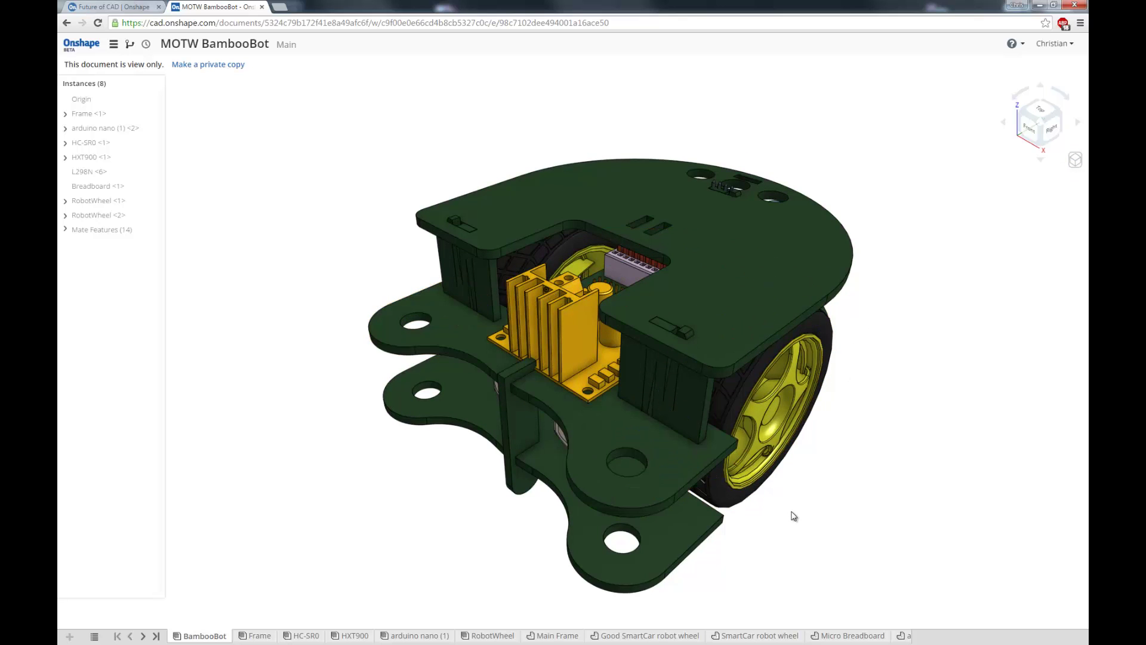
mouse_move(633, 482)
right_down()
mouse_move(618, 401)
mouse_move(643, 456)
mouse_move(611, 458)
mouse_move(647, 464)
right_up()
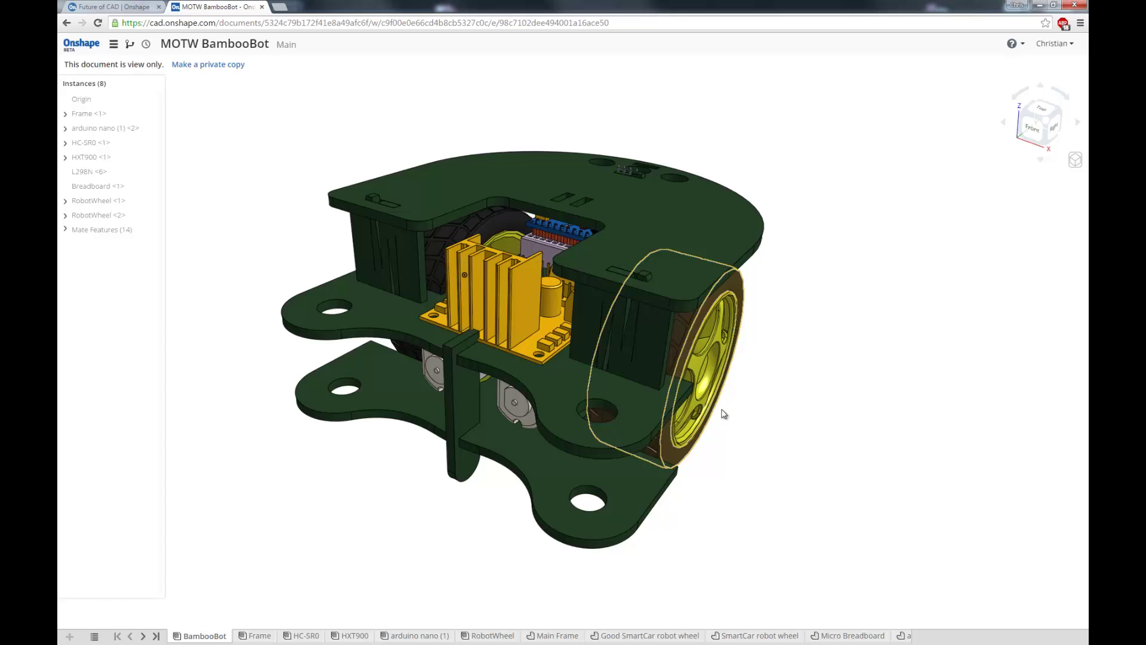